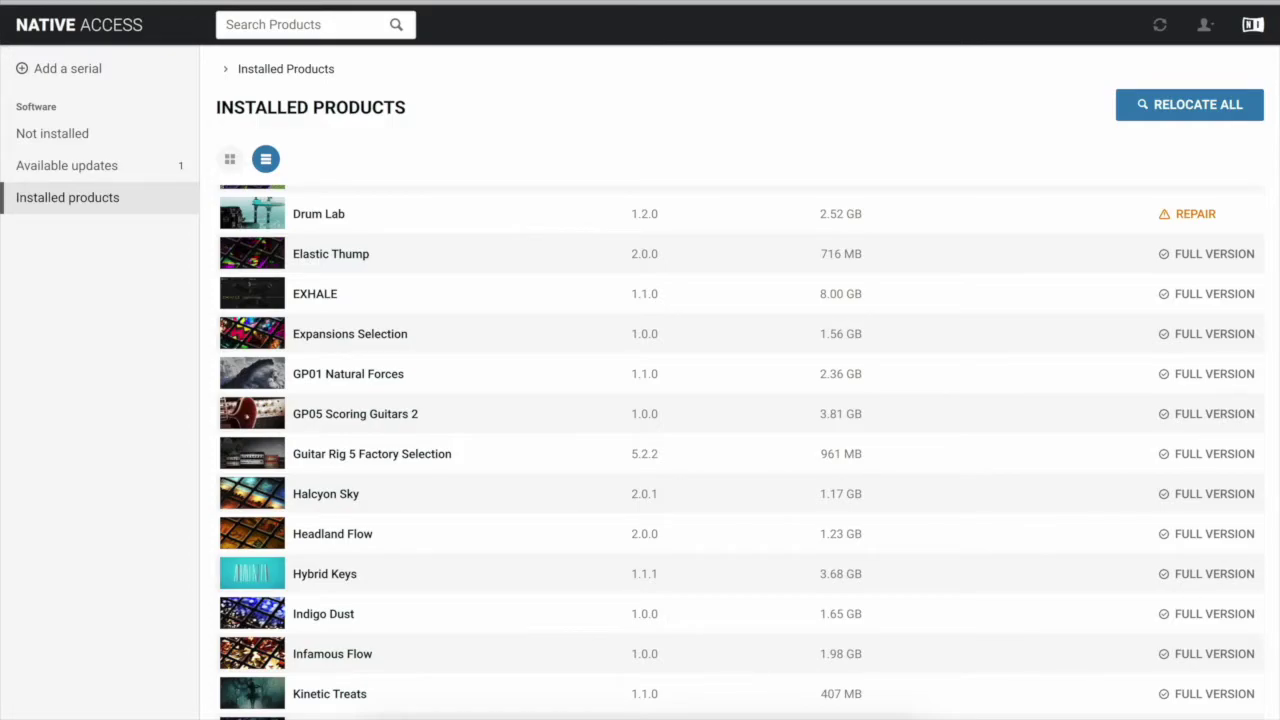
- Review the download, application and content locations in the preferences and save them
click(92, 1)
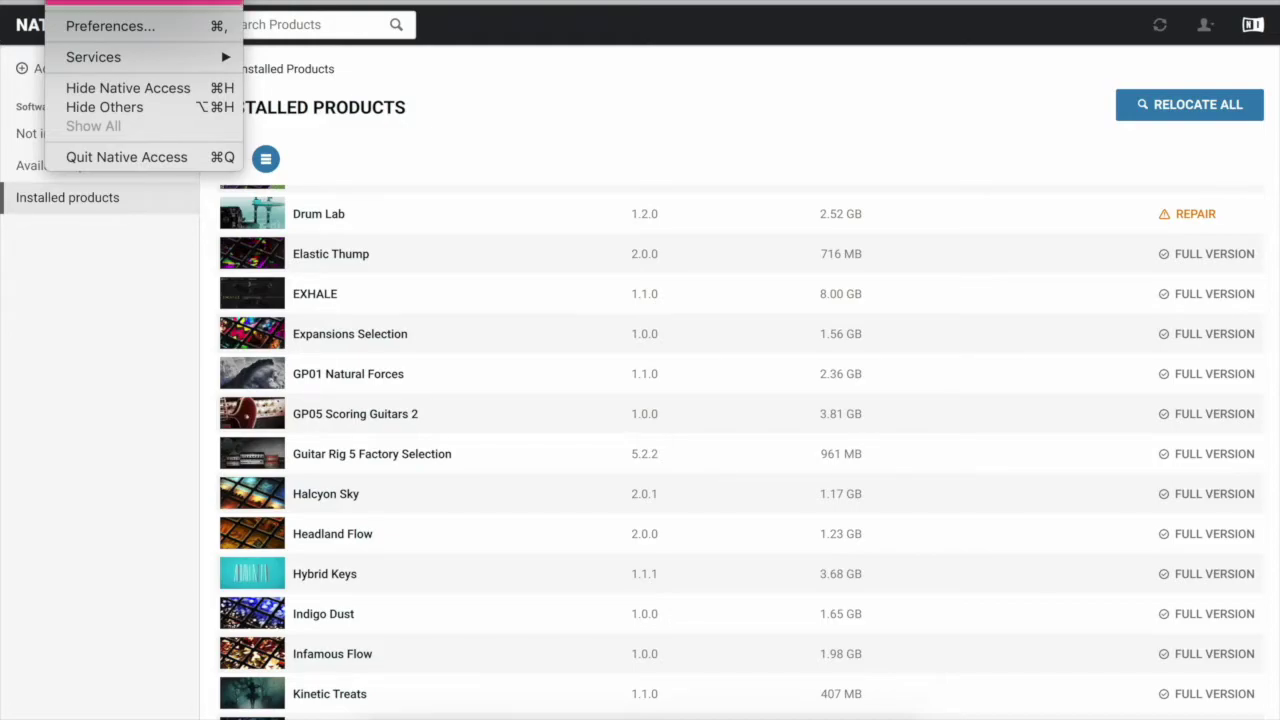
click(110, 26)
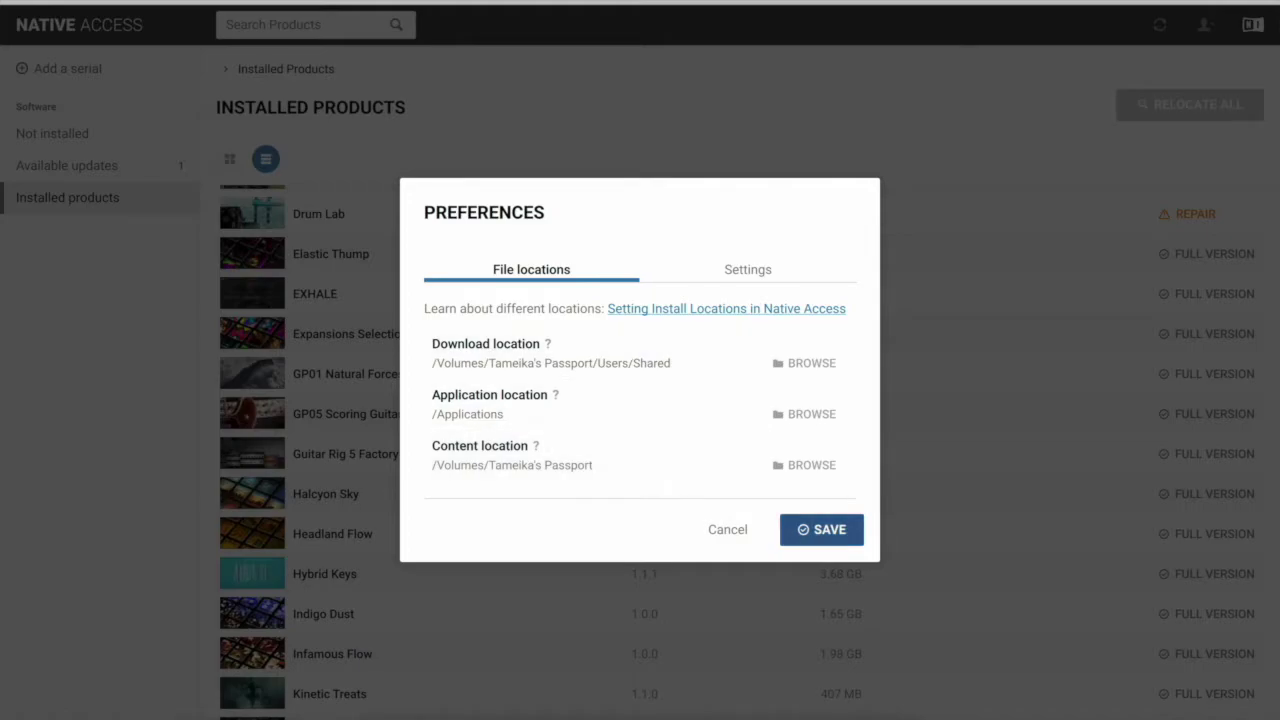
click(822, 529)
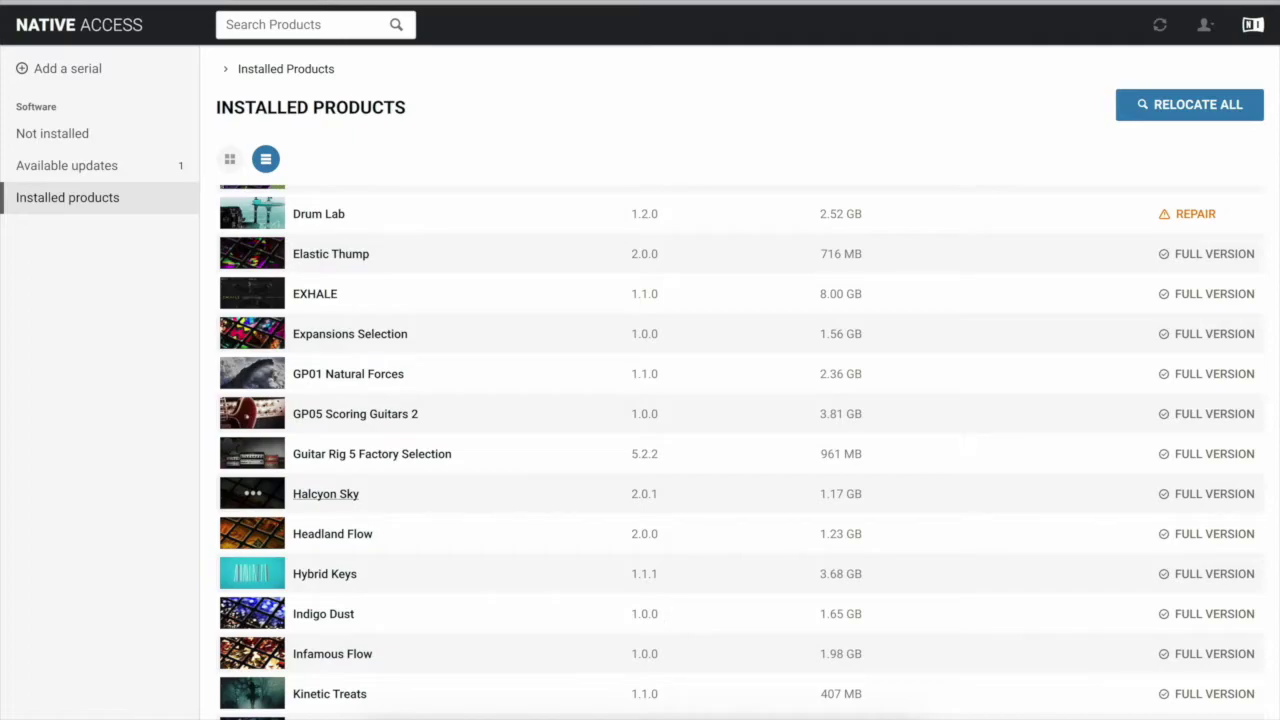
- Check the installation path of Halcyon Sky in its product details, then close the details
click(325, 494)
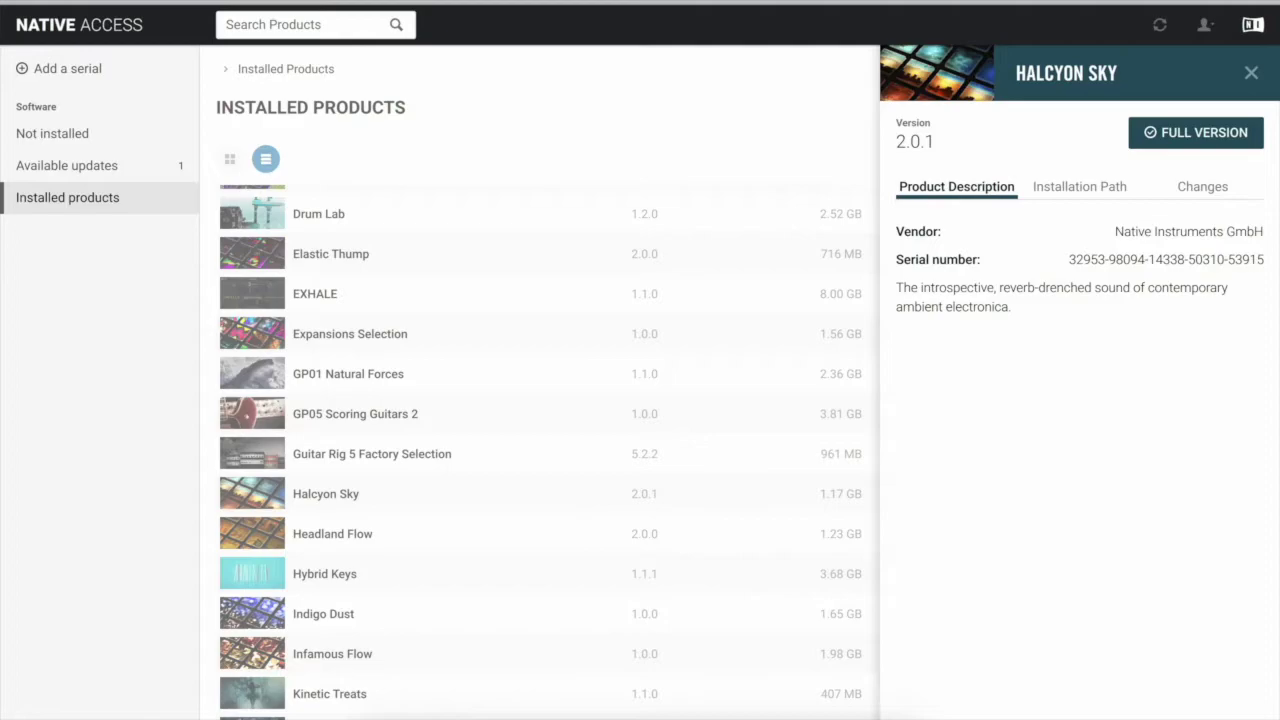
click(1080, 187)
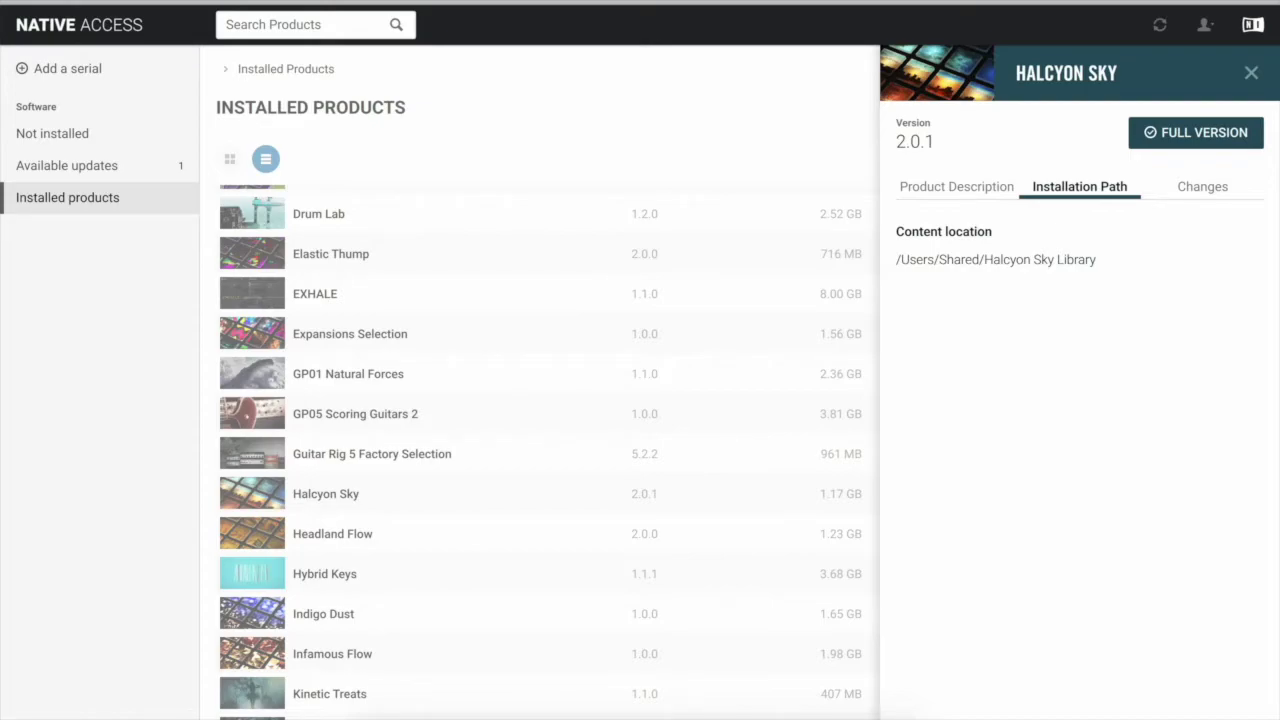
click(1251, 73)
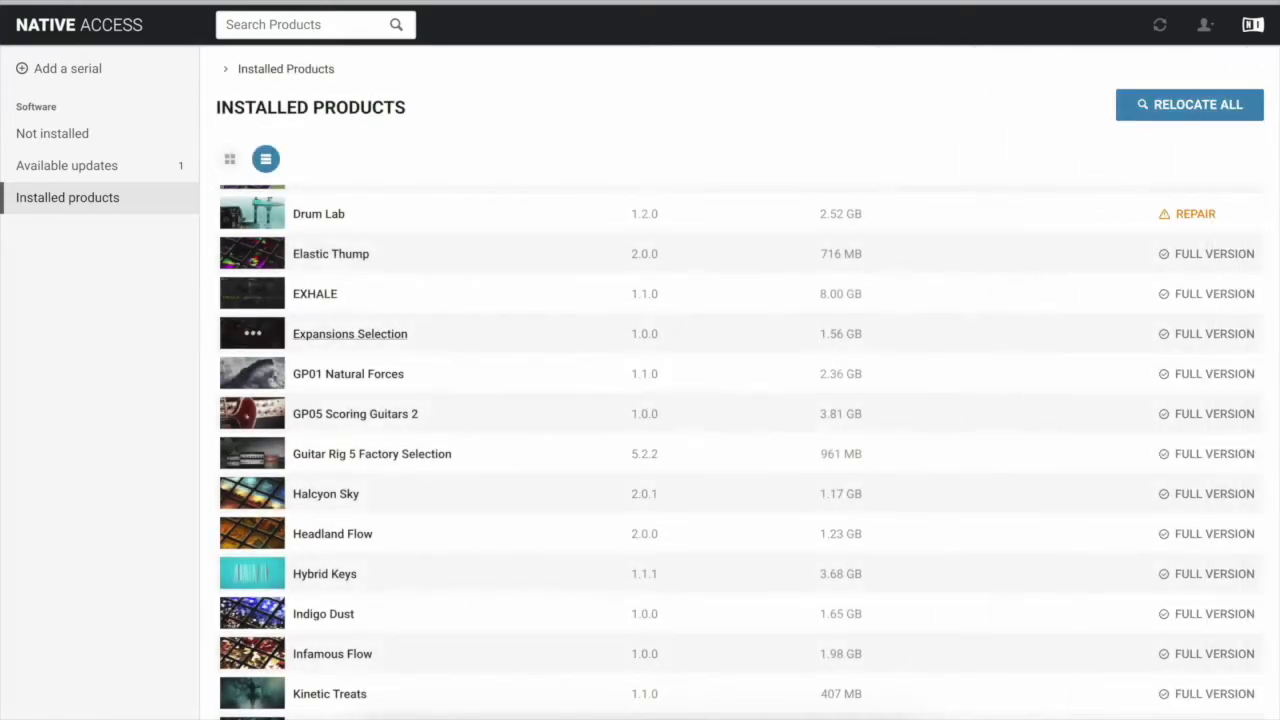
- Look up the content location of Chromatic Fire in its product details
scroll(326, 340, up, 2)
scroll(325, 340, up, 1)
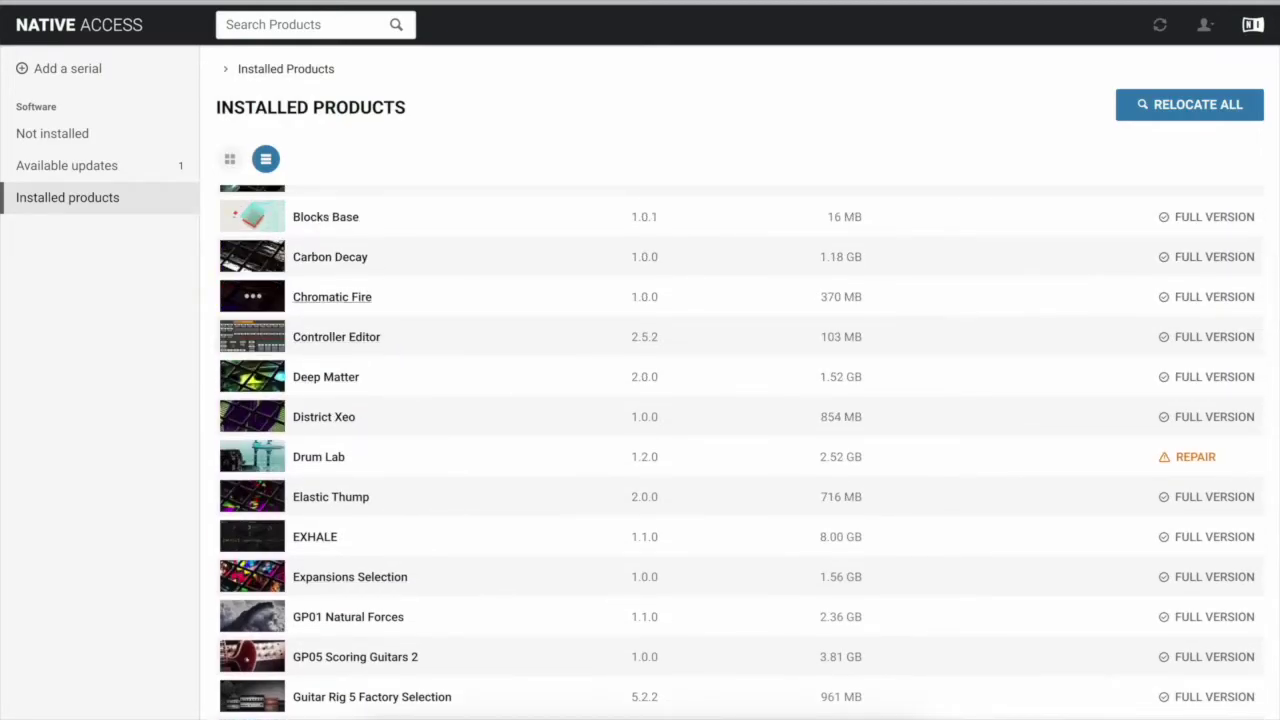
click(332, 297)
click(1080, 187)
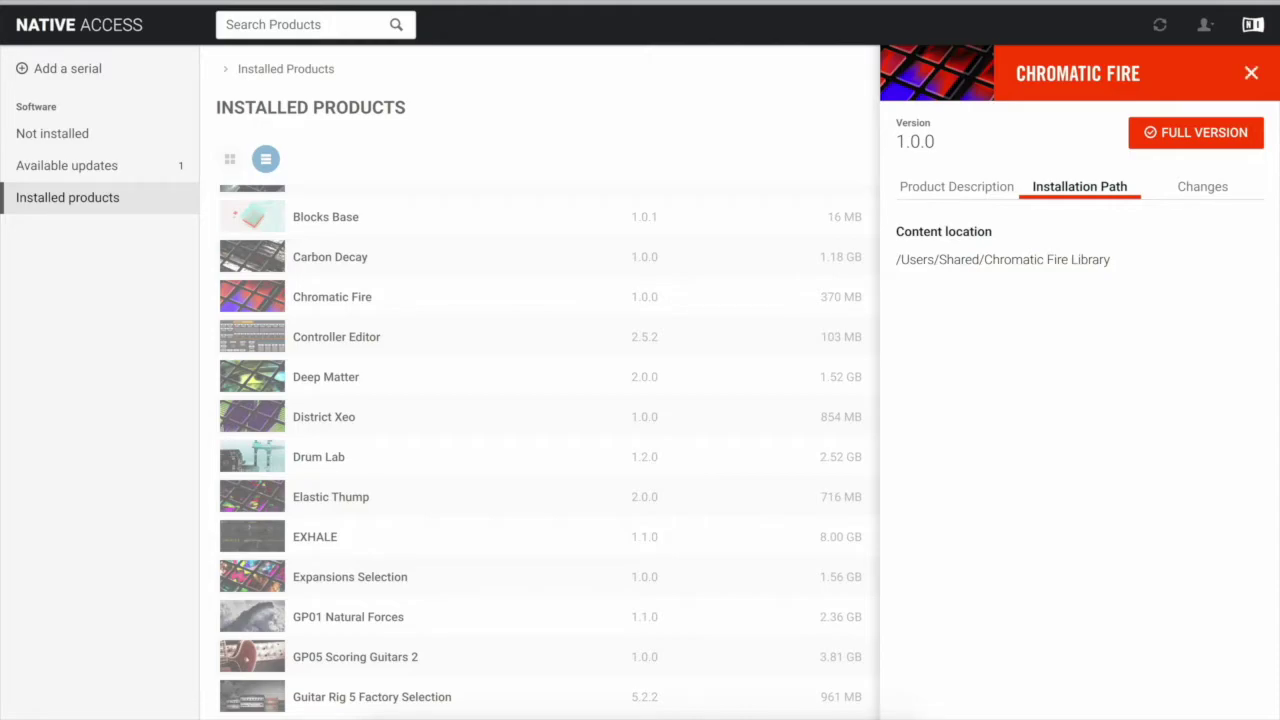
click(1251, 72)
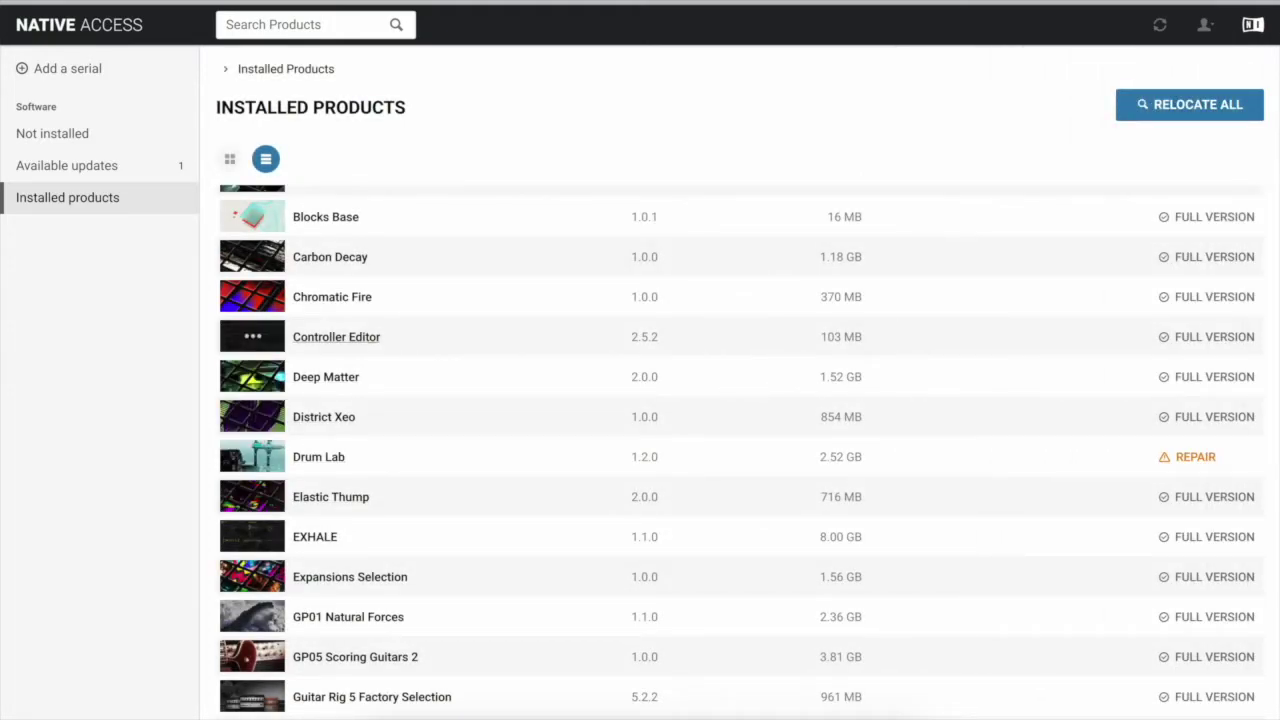
click(252, 296)
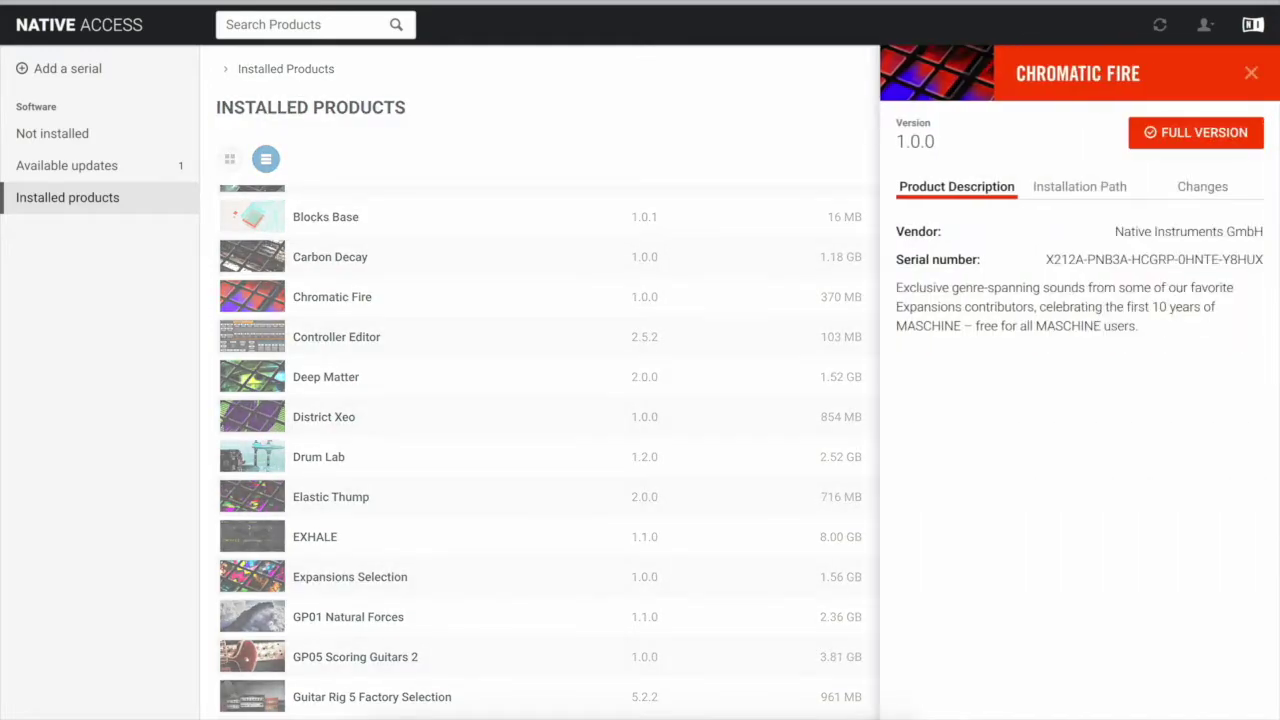
click(1080, 187)
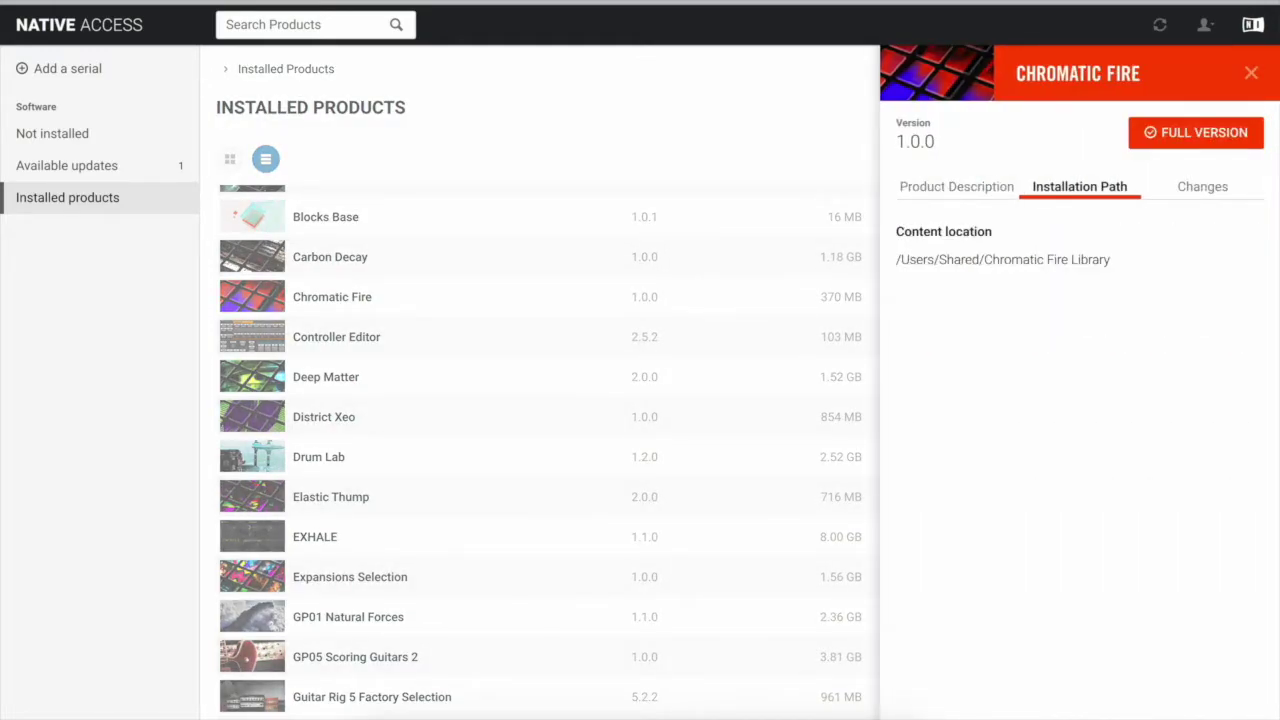
- Switch to Finder, search This Mac for "shared" and open the Shared folder
click(358, 675)
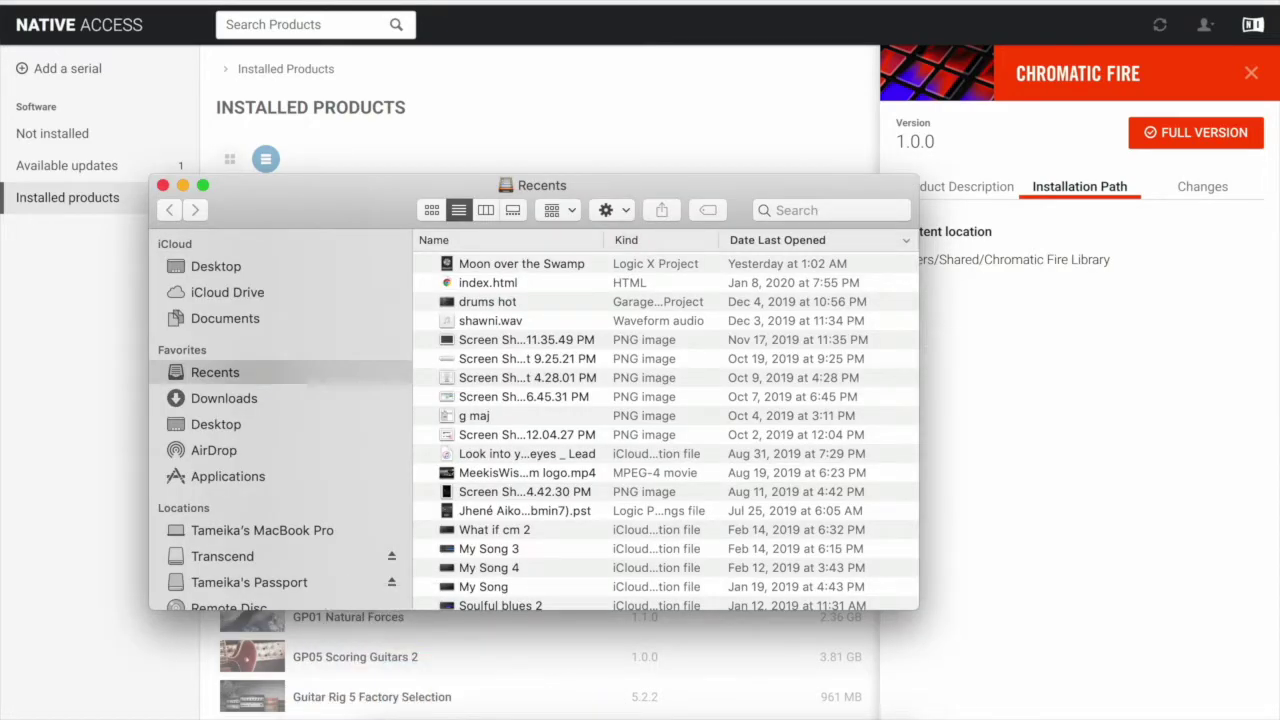
key(super+f)
text(shar)
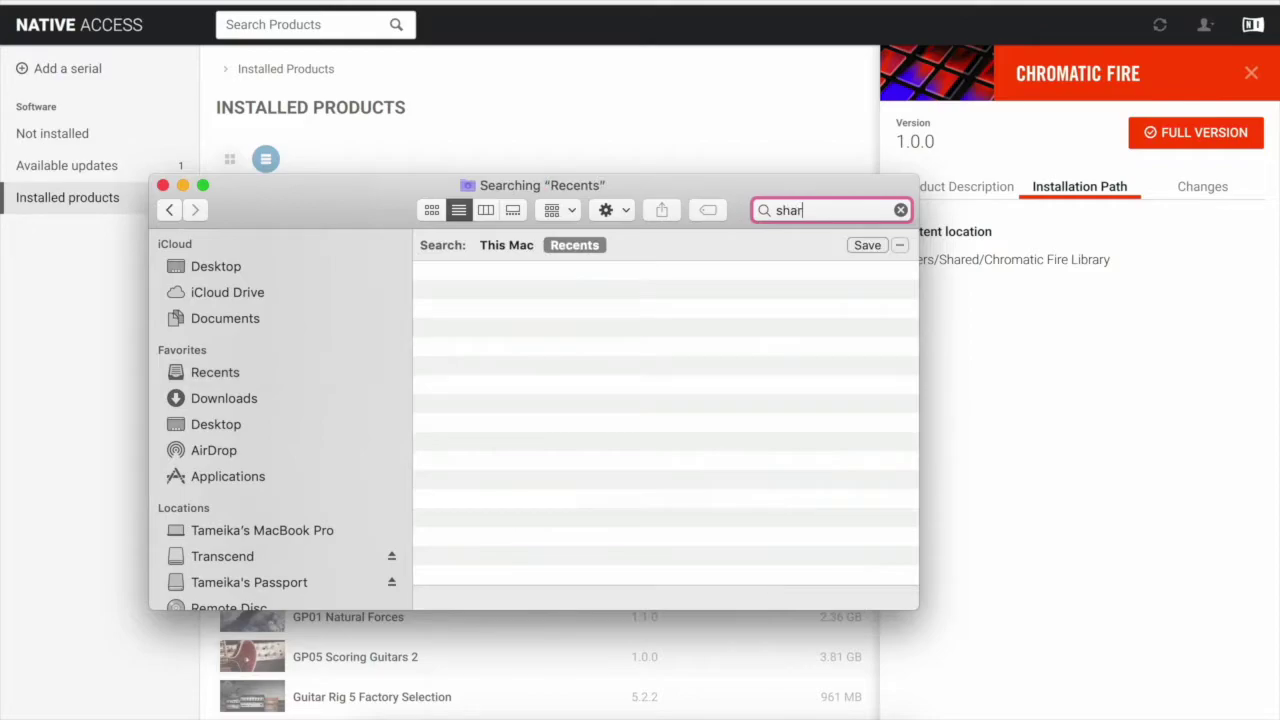
text(ed)
click(507, 245)
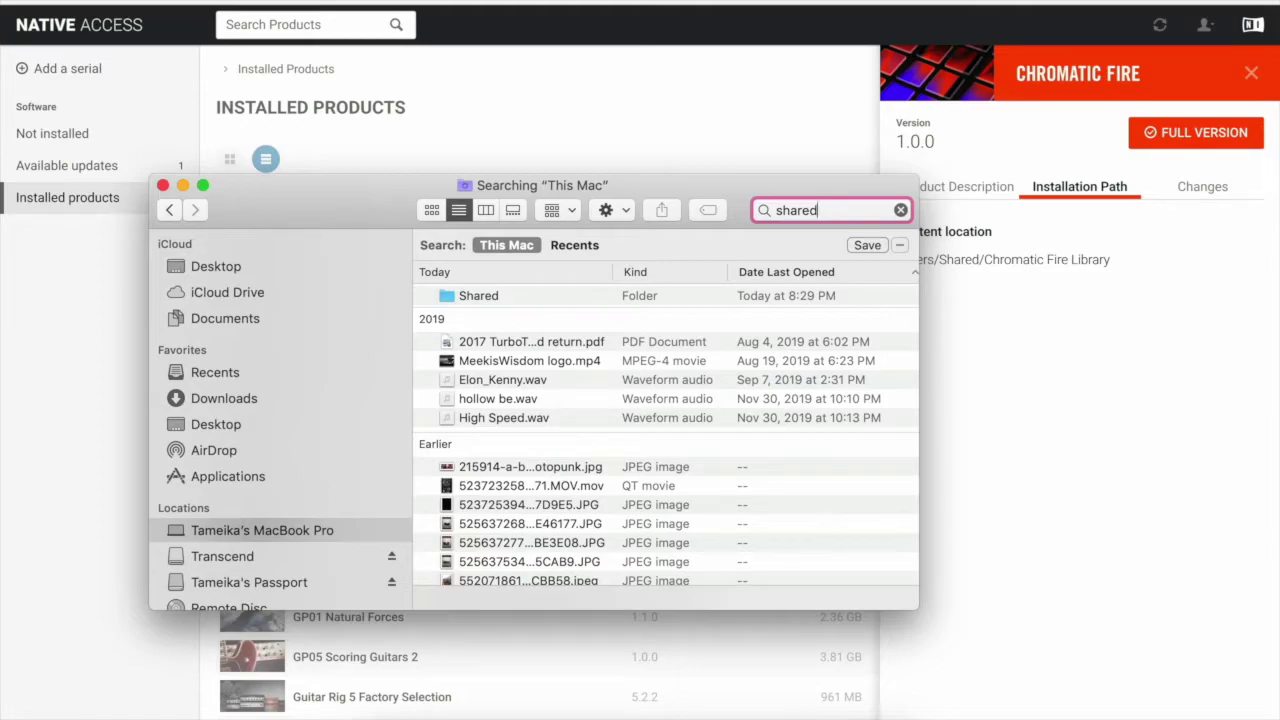
double_click(479, 296)
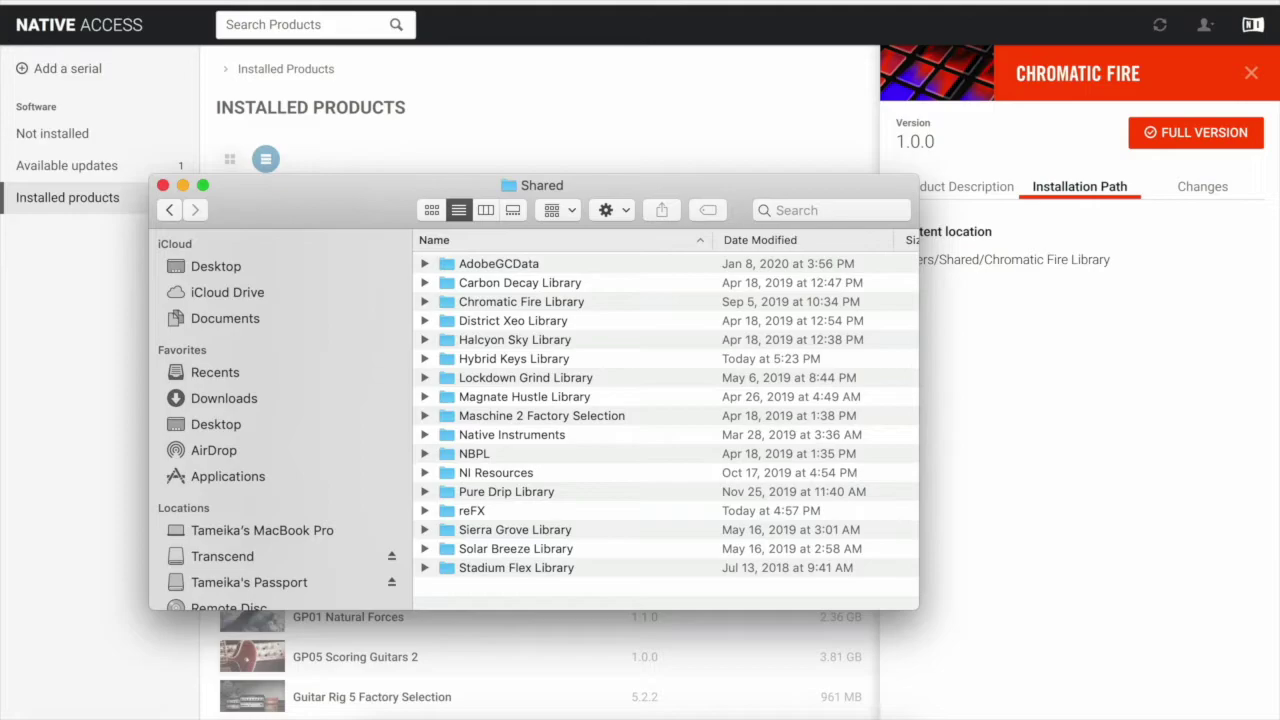
- Move the Chromatic Fire Library folder to the Trash, authorising it with the account password
click(530, 301)
right_click(530, 301)
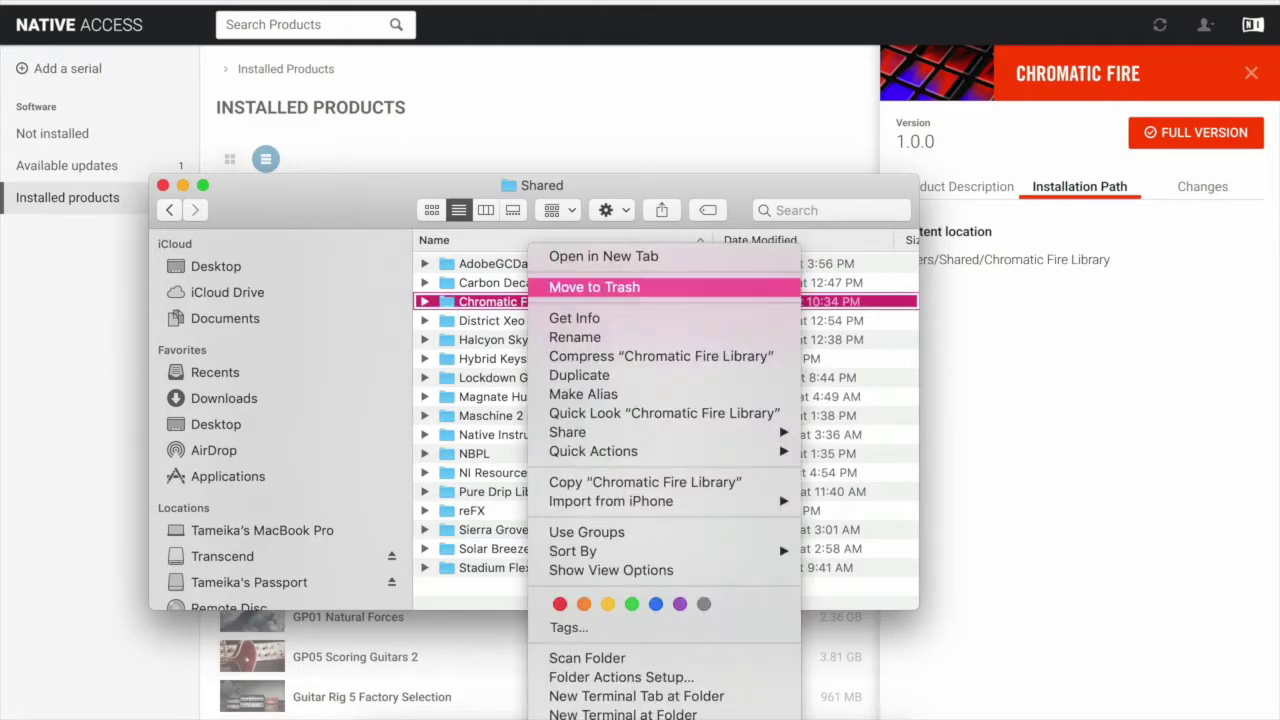
click(594, 287)
text(a)
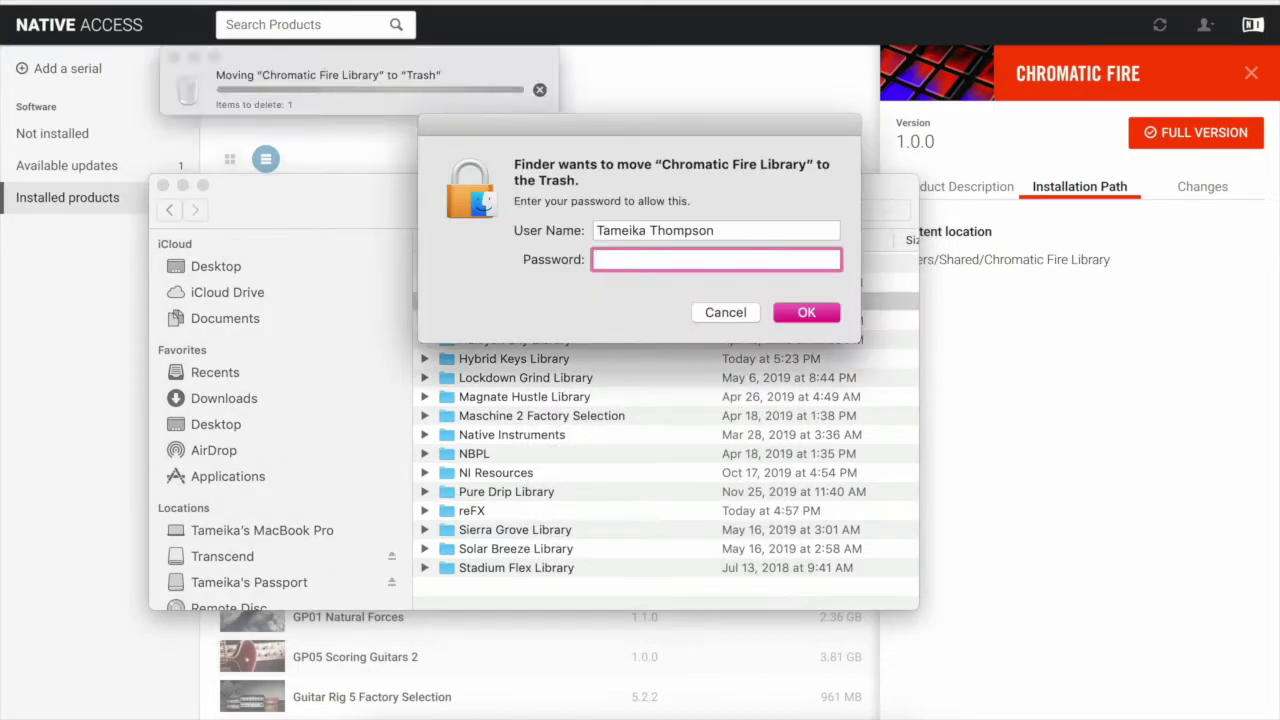
text(aaaa)
key(Return)
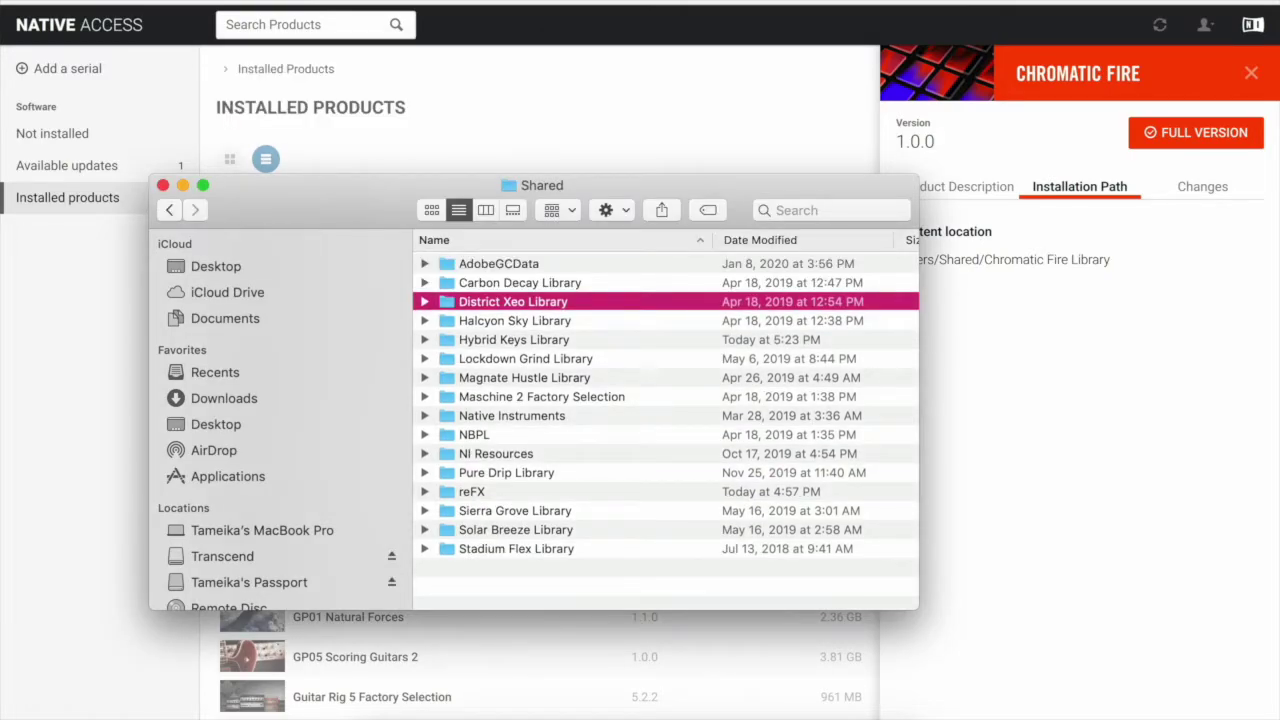
- Move the Halcyon Sky Library folder to the Trash, authorising it with the account password
click(515, 321)
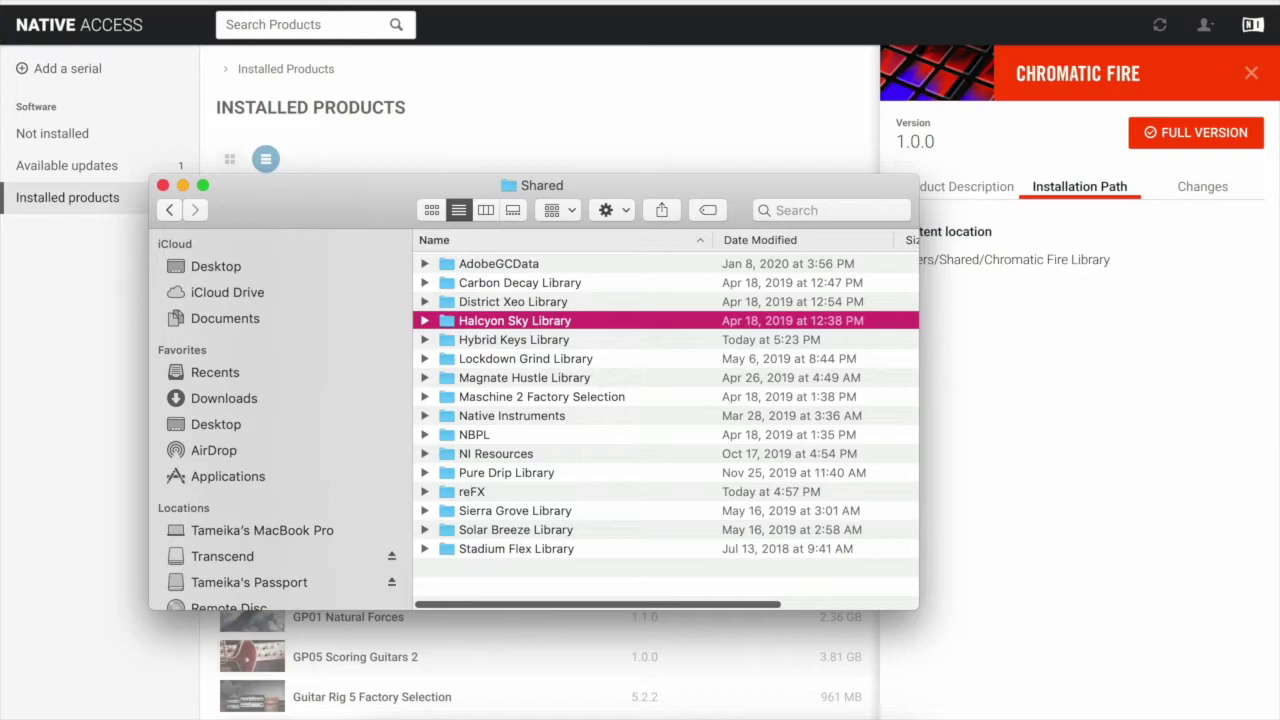
right_click(540, 320)
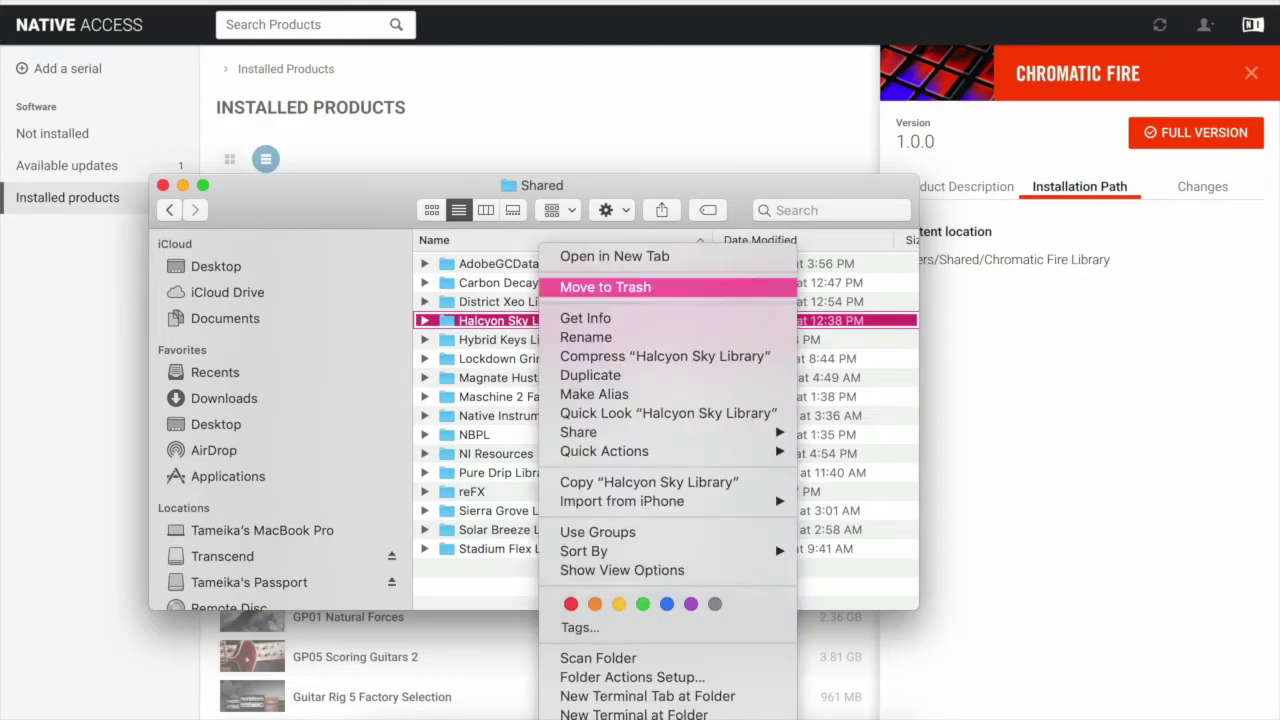
click(600, 287)
text(****)
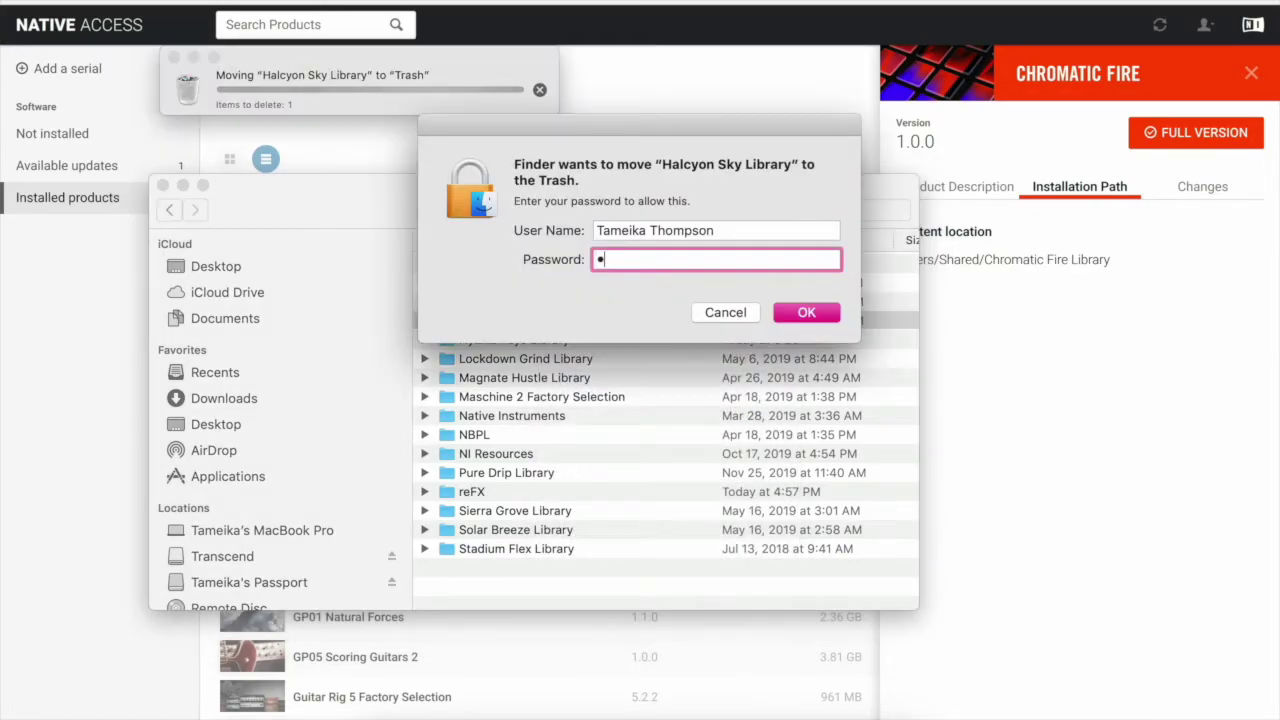
key(Return)
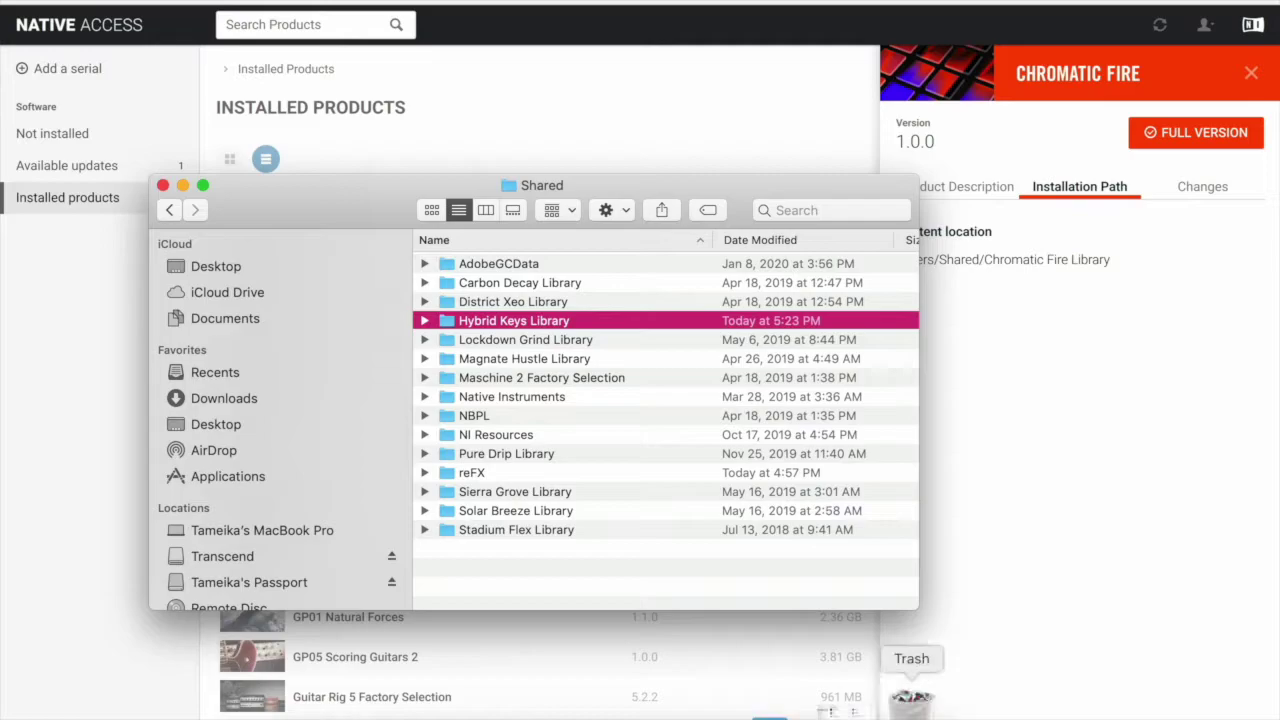
- Empty the Trash to permanently delete the two library folders
right_click(908, 665)
click(943, 585)
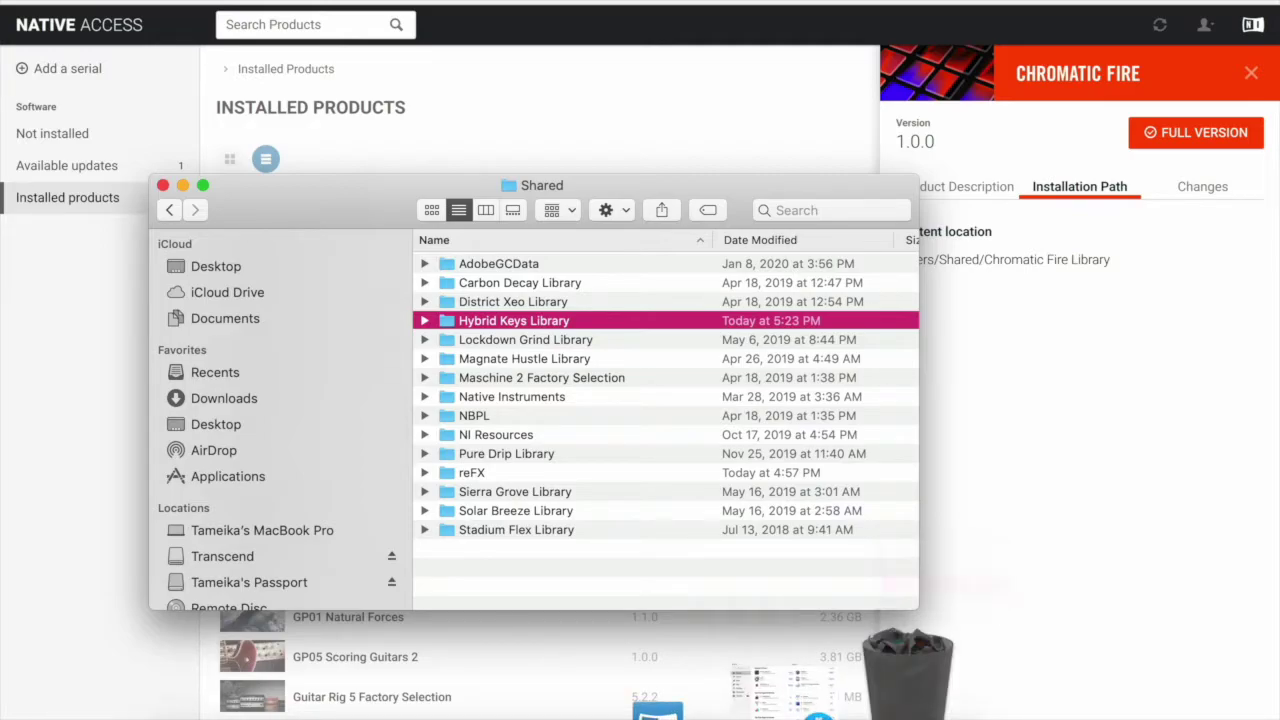
key(Return)
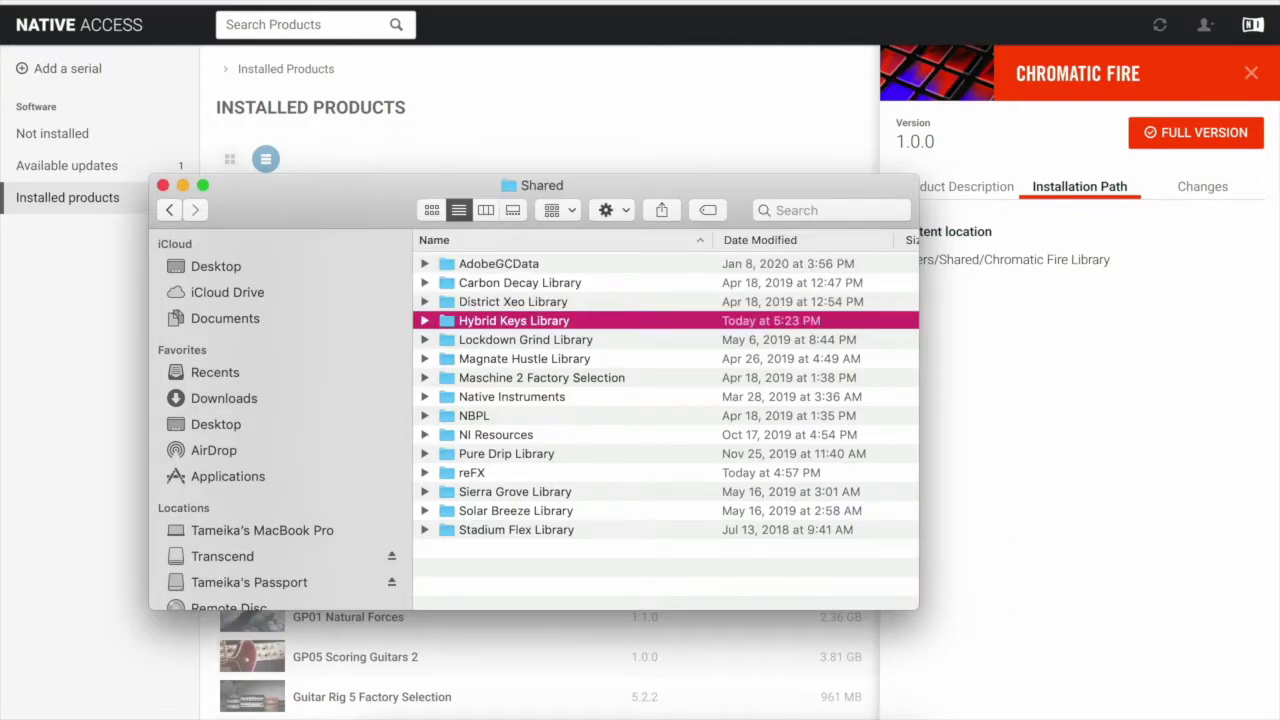
- Return to Native Access, close the Chromatic Fire details and refresh the product list to check the status of the deleted libraries
click(1251, 73)
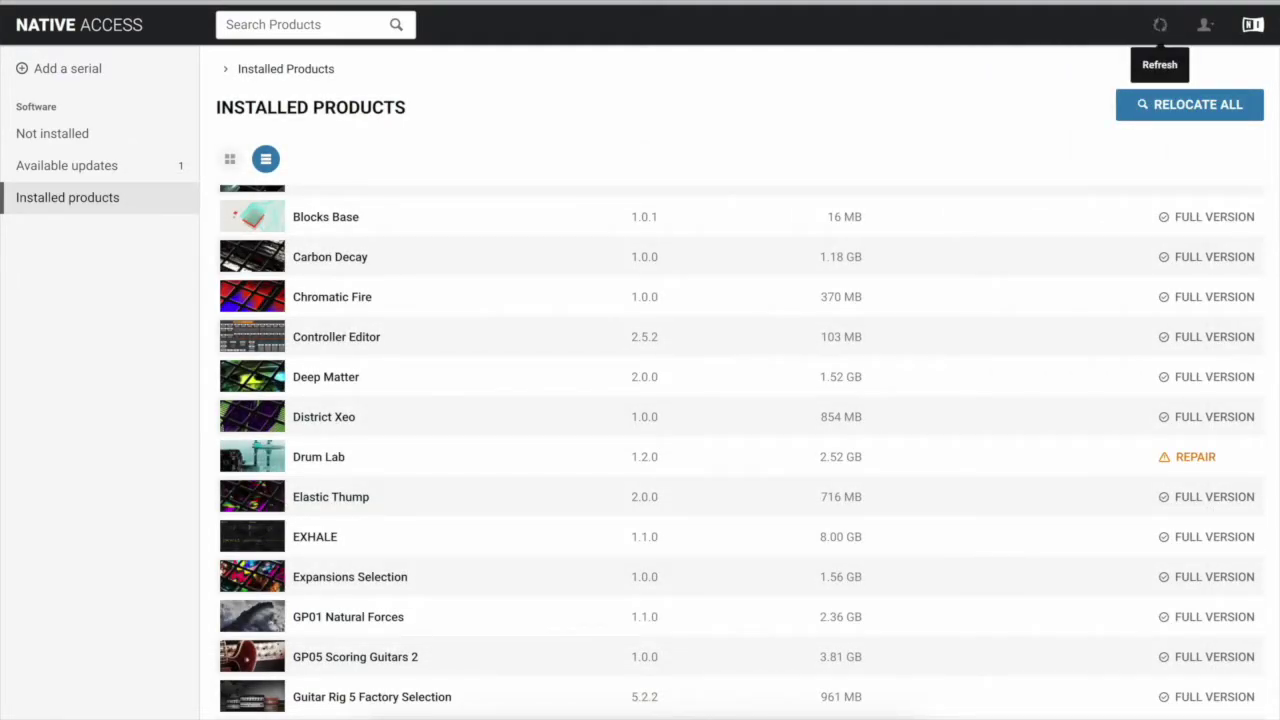
click(1160, 25)
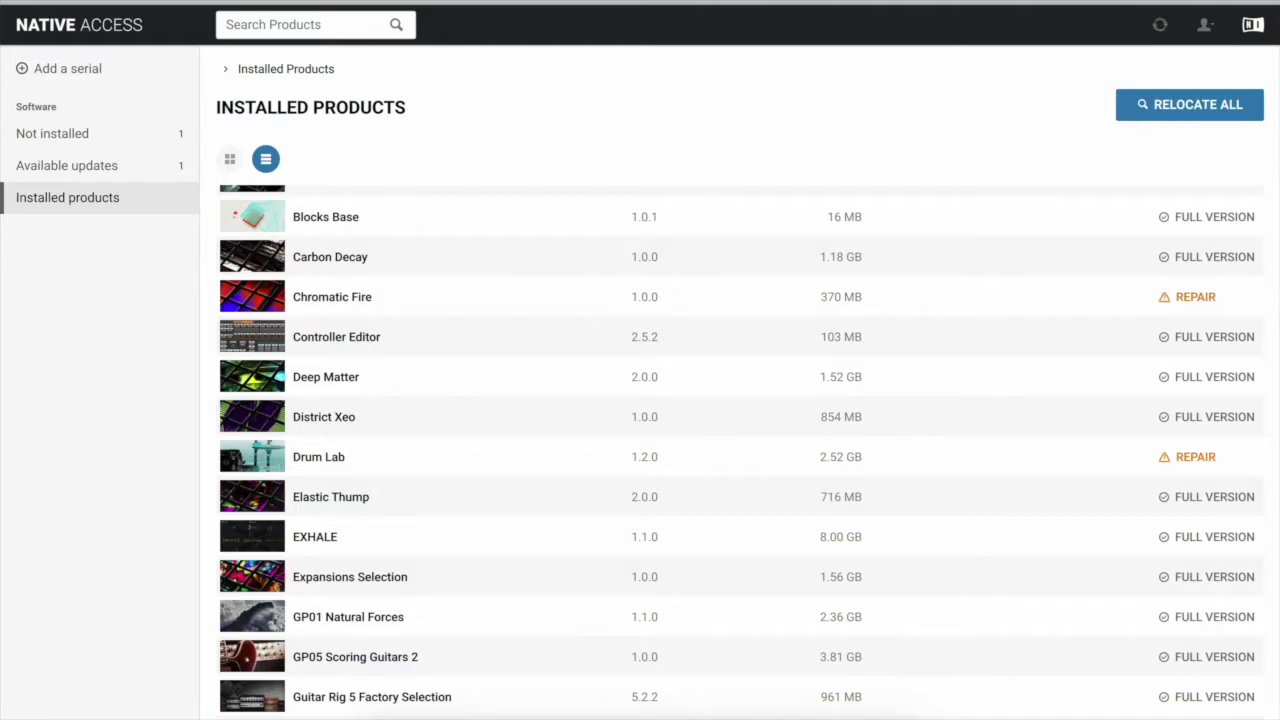
scroll(740, 450, down, 3)
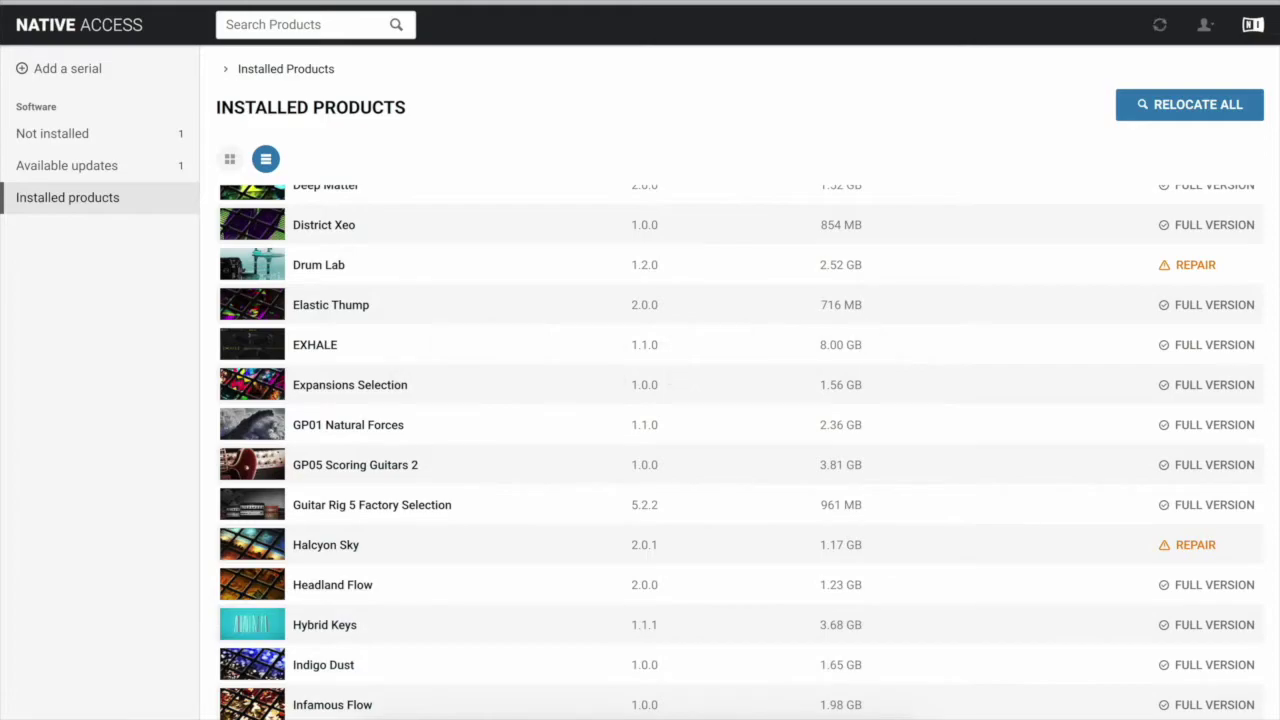
- Switch to Finder, leave the Shared folder and show the computer's list of drives
mouse_move(362, 690)
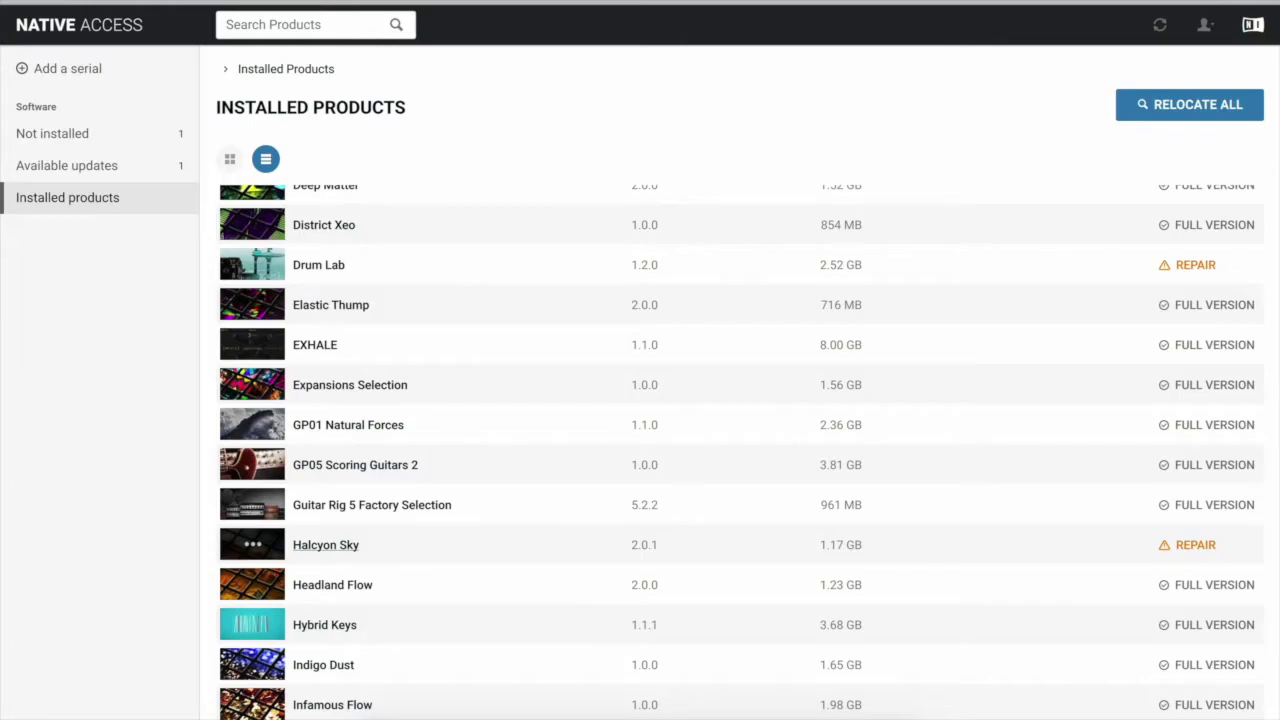
click(393, 676)
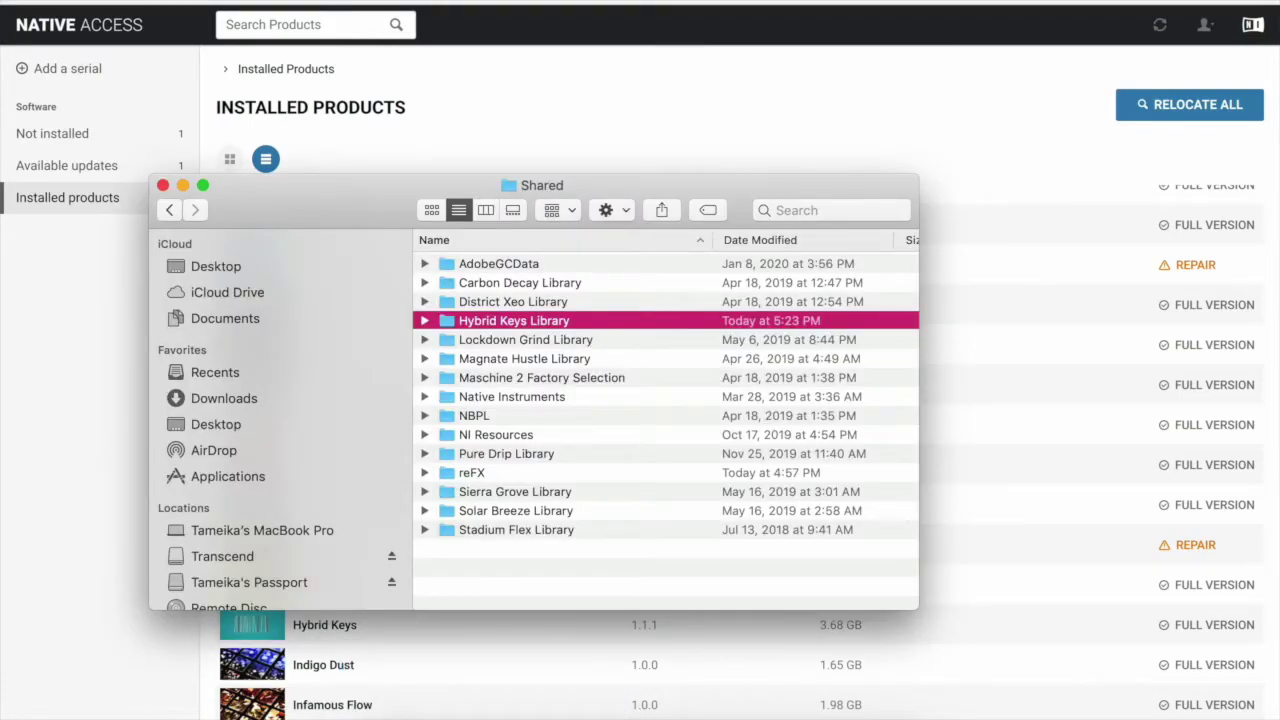
click(169, 210)
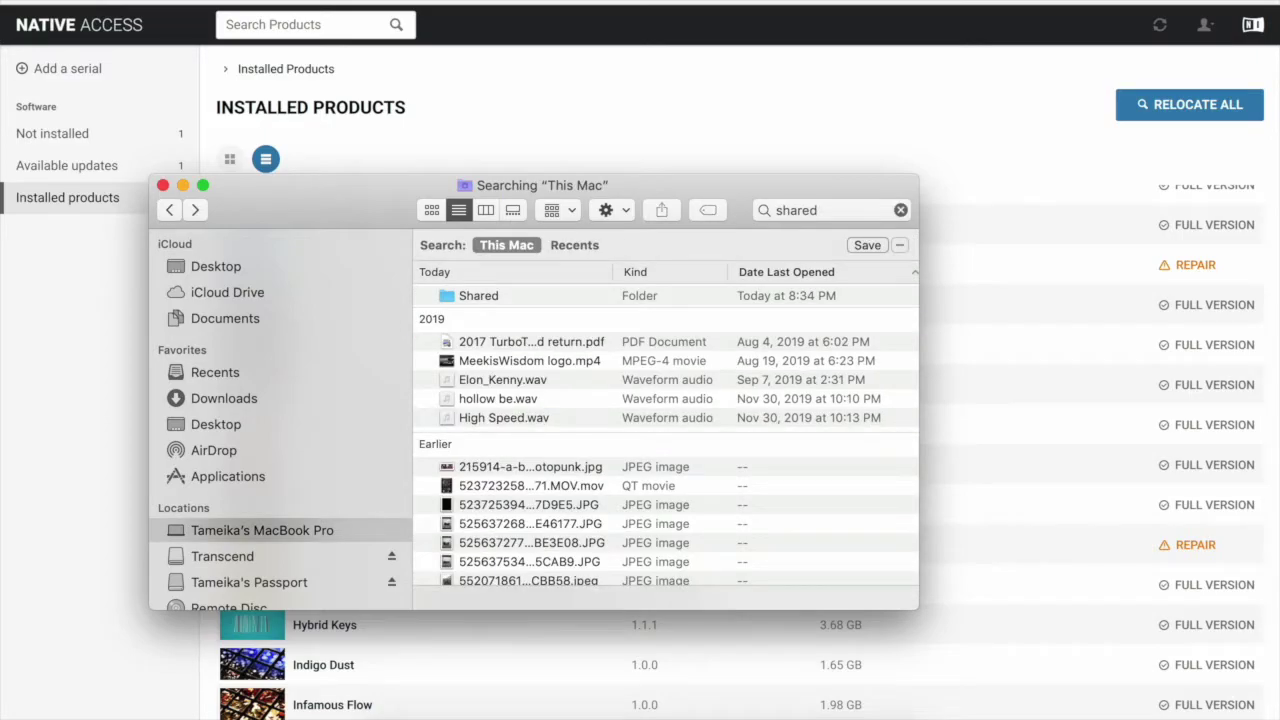
click(256, 1)
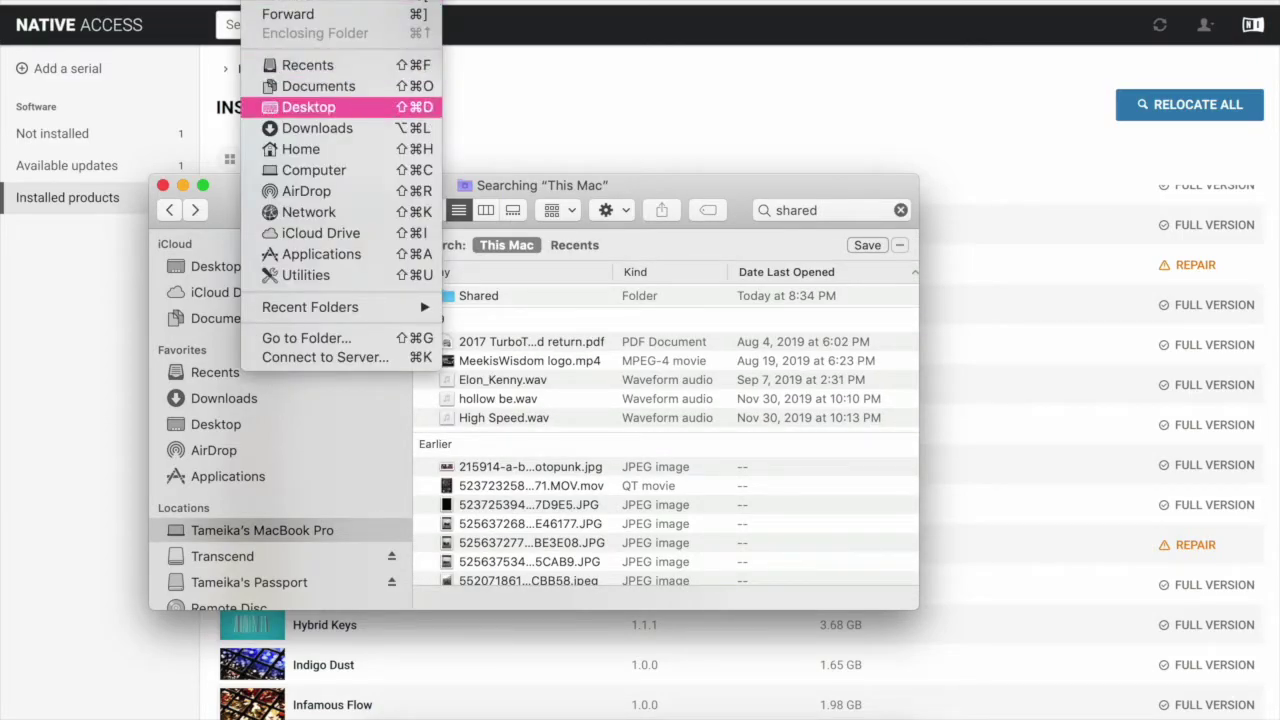
click(313, 170)
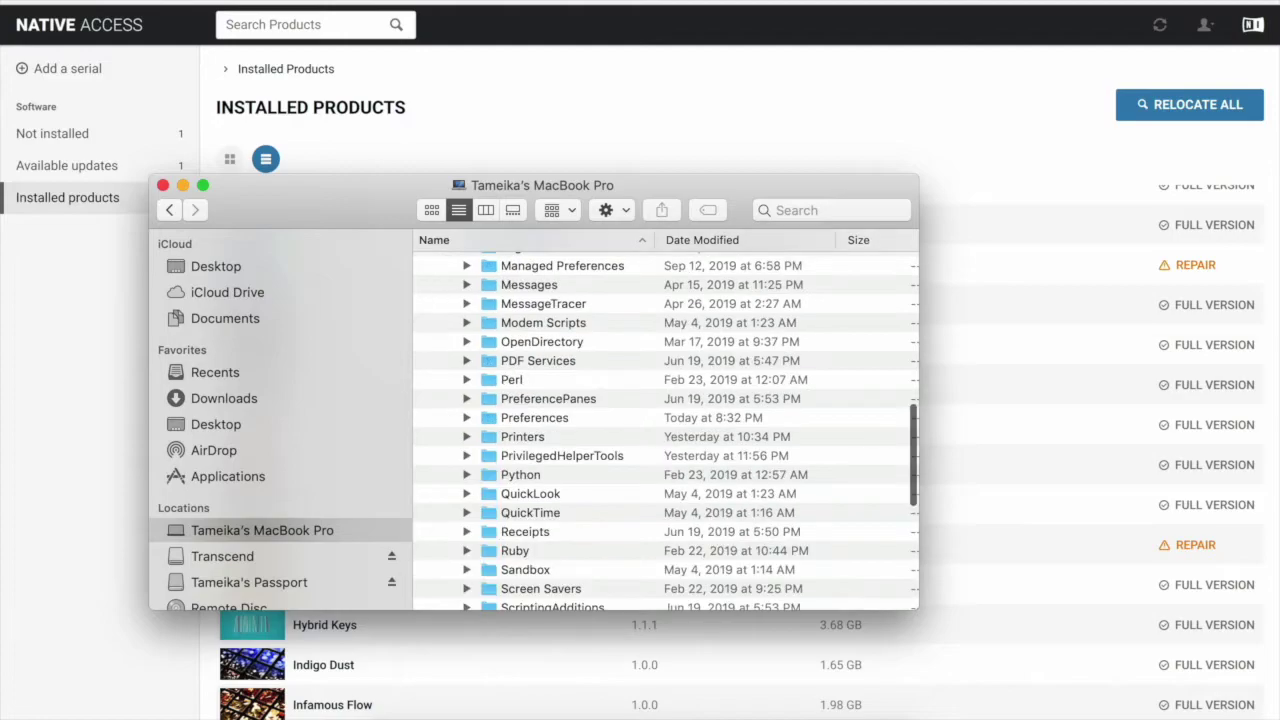
- Collapse Macintosh HD and expand it again to list its folders
scroll(665, 420, up, 10)
scroll(665, 430, down, 10)
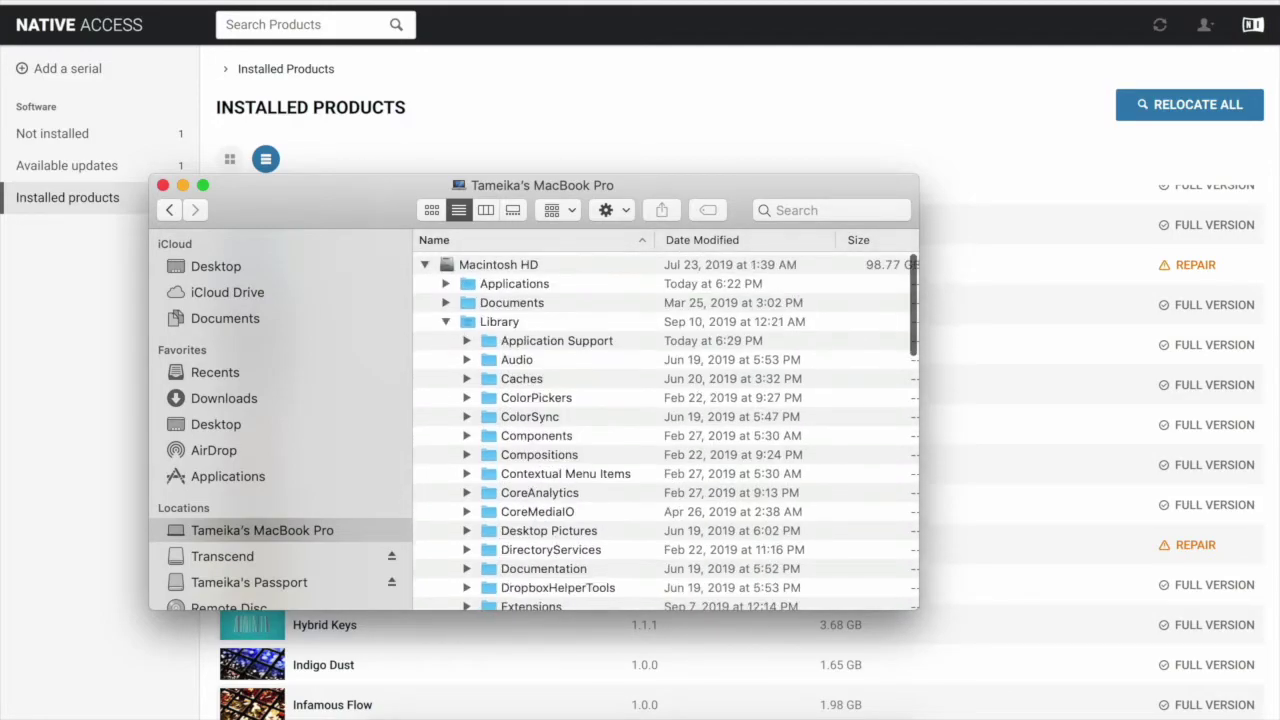
click(424, 263)
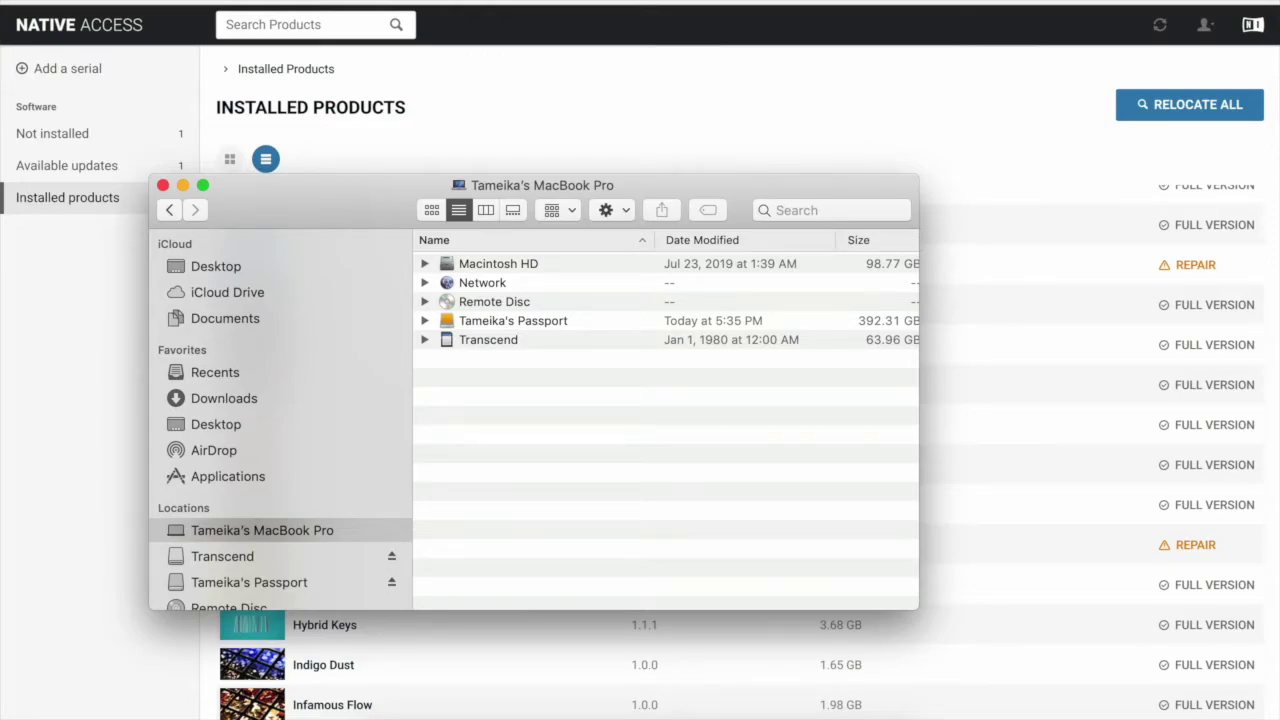
click(424, 264)
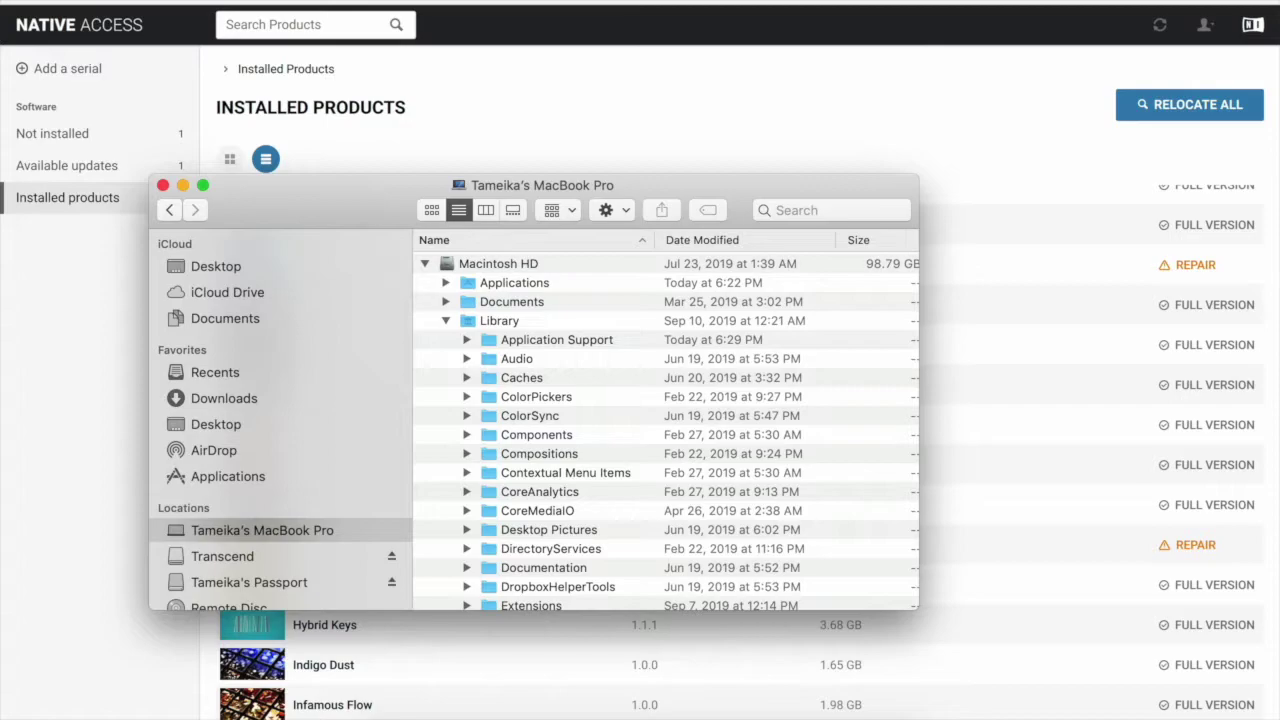
- Expand the Preferences folder inside Macintosh HD's Library and enlarge the Finder window to full screen
scroll(665, 420, down, 10)
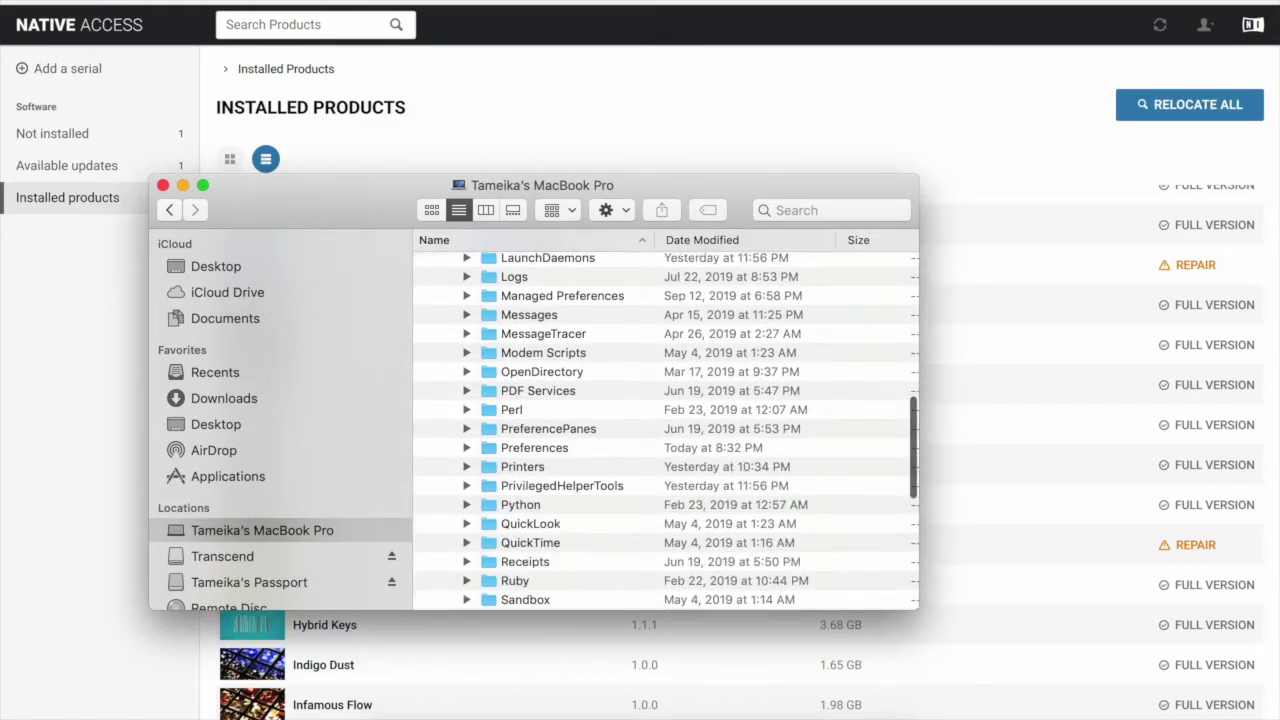
scroll(666, 431, down, 1)
click(467, 429)
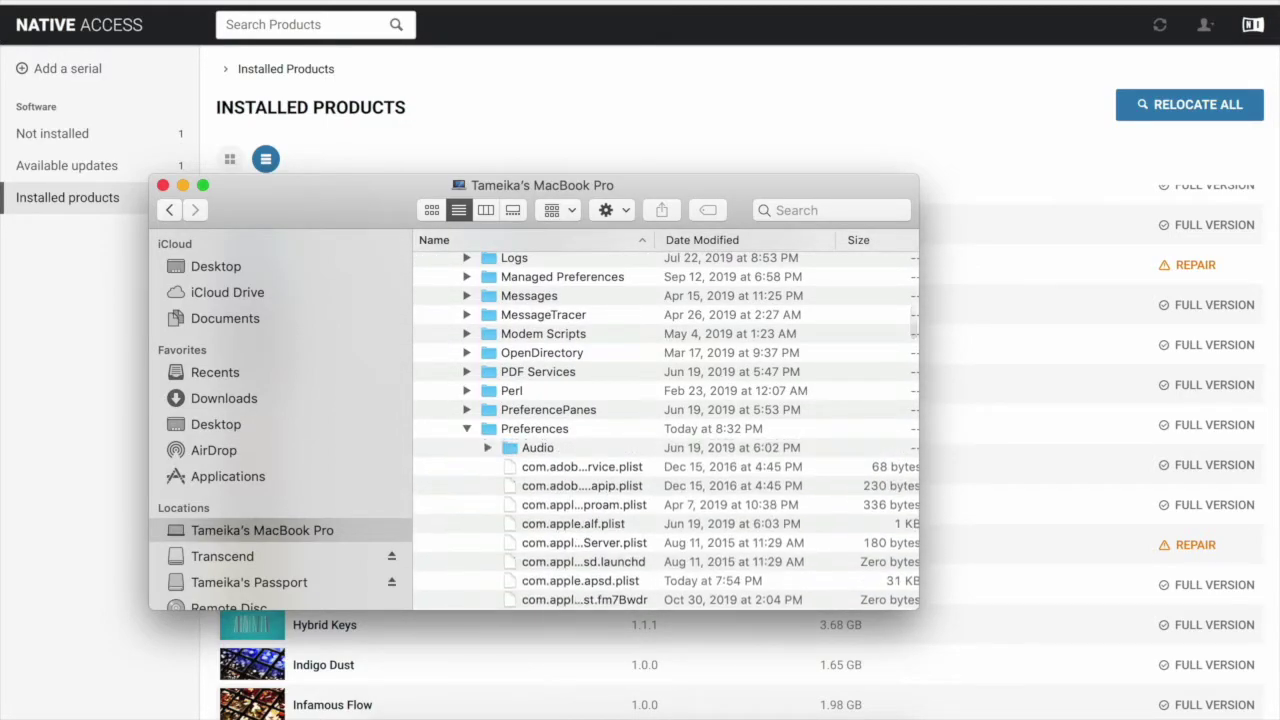
click(203, 185)
- Move com.native-instruments.Chromatic Fire.plist from the Preferences folder to the Trash, authorising it with the account password
scroll(770, 370, down, 1)
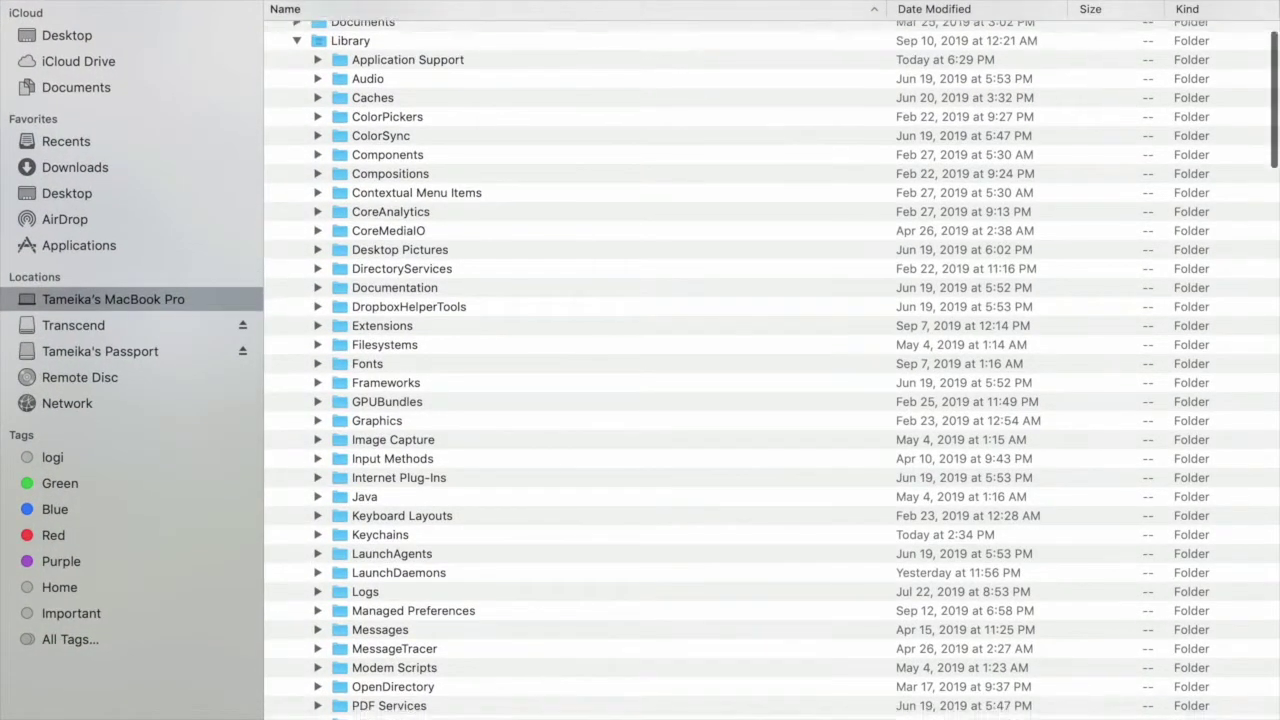
scroll(772, 369, down, 15)
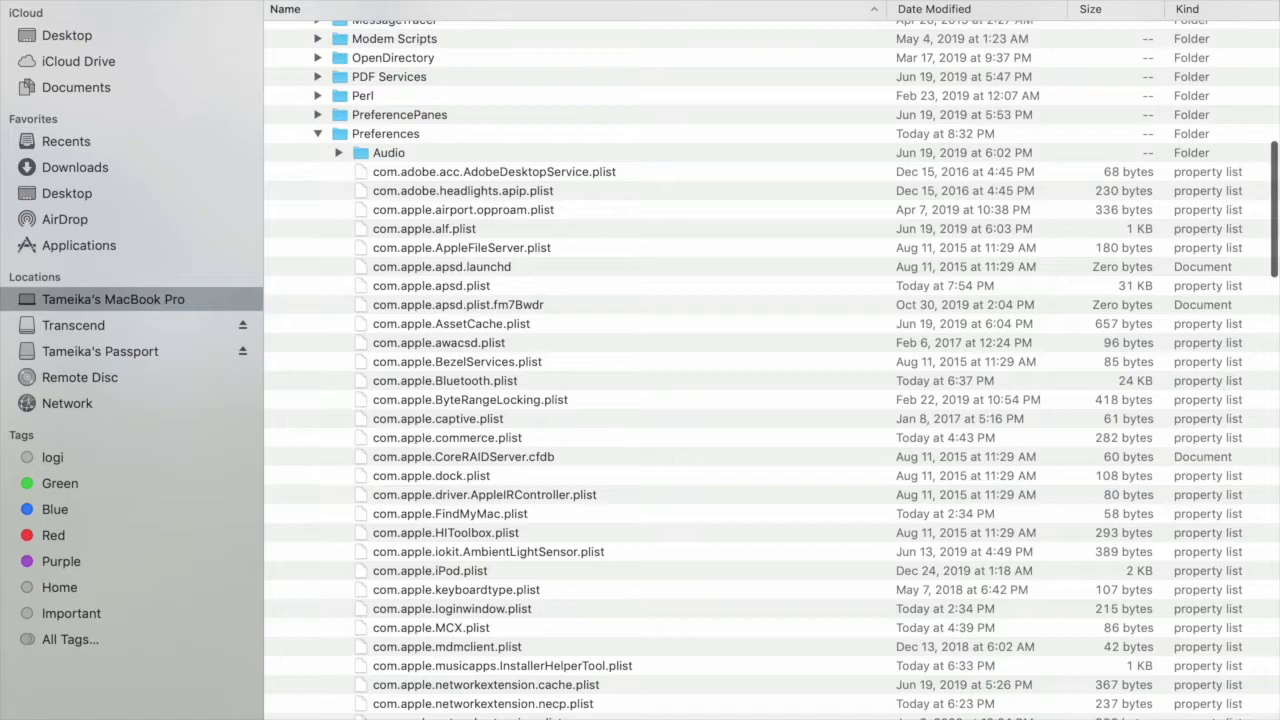
scroll(772, 369, down, 15)
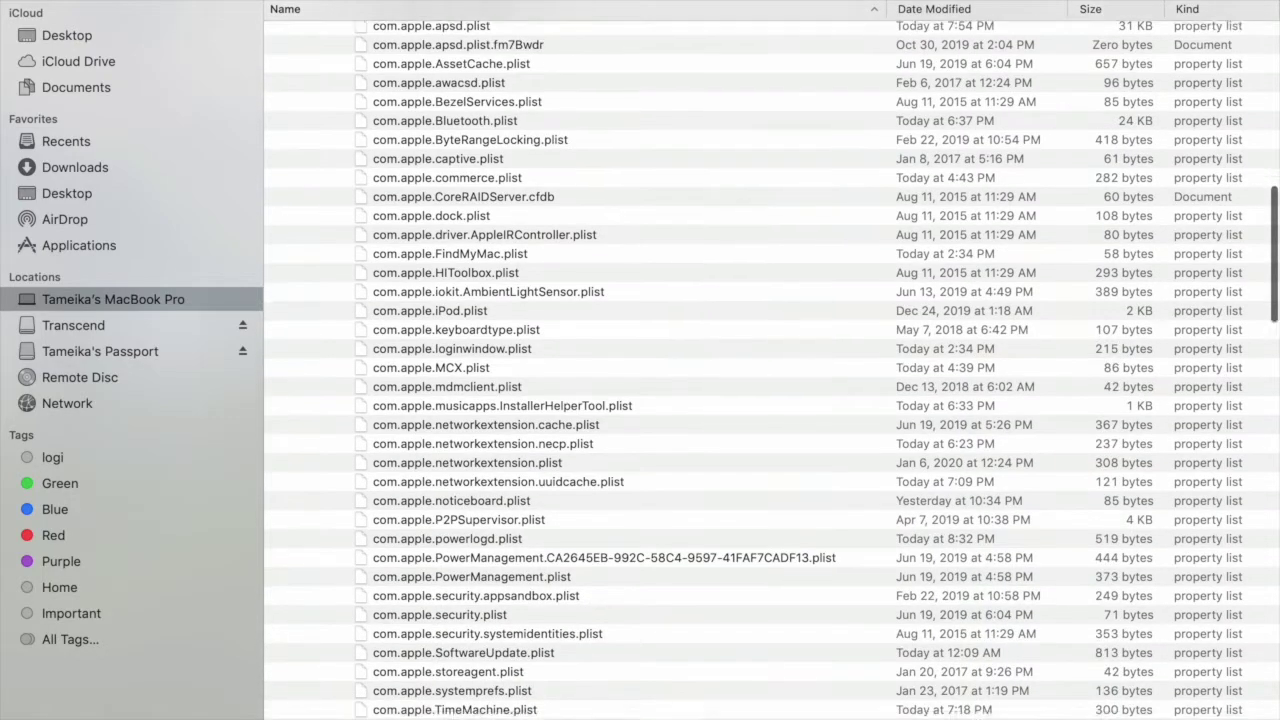
scroll(772, 369, down, 5)
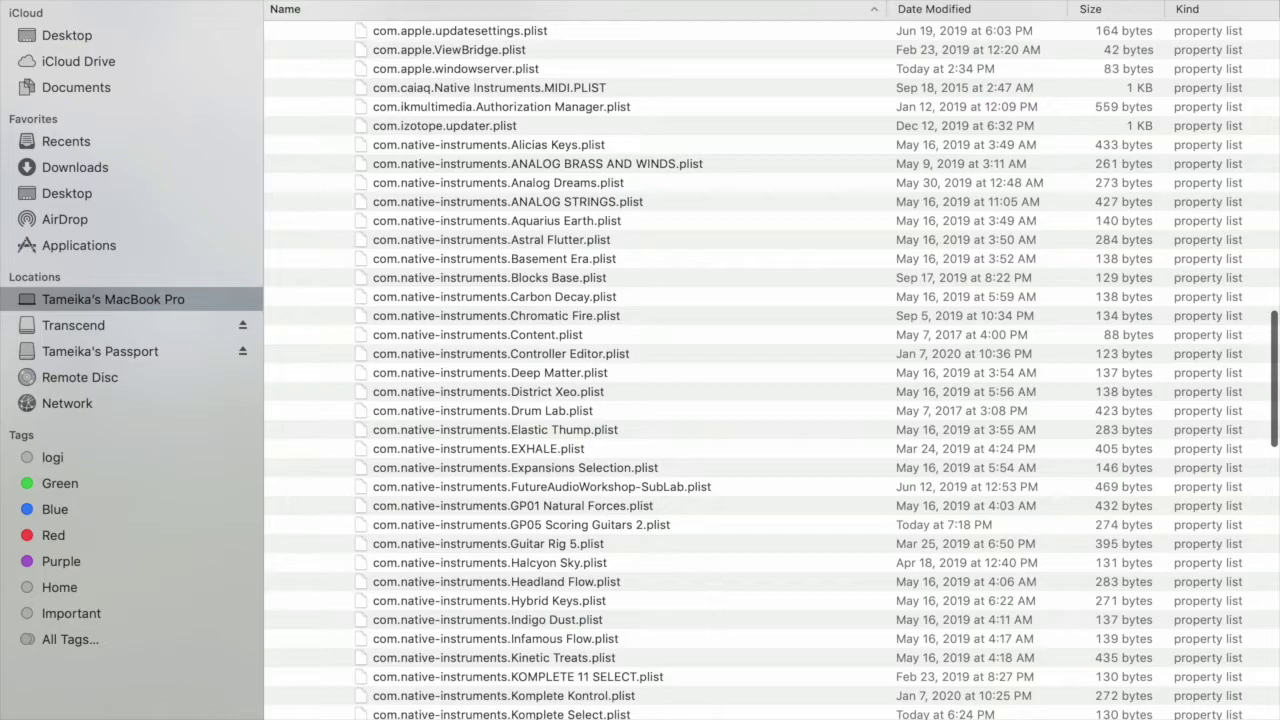
click(496, 316)
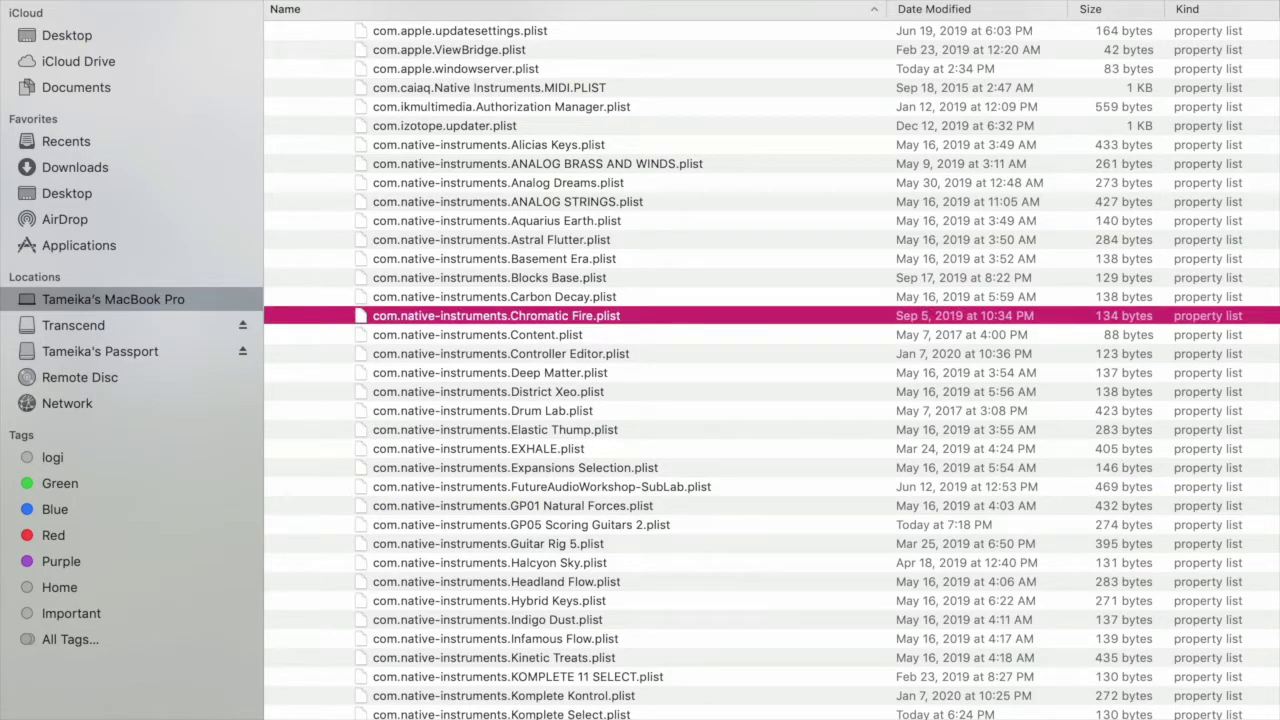
right_click(605, 316)
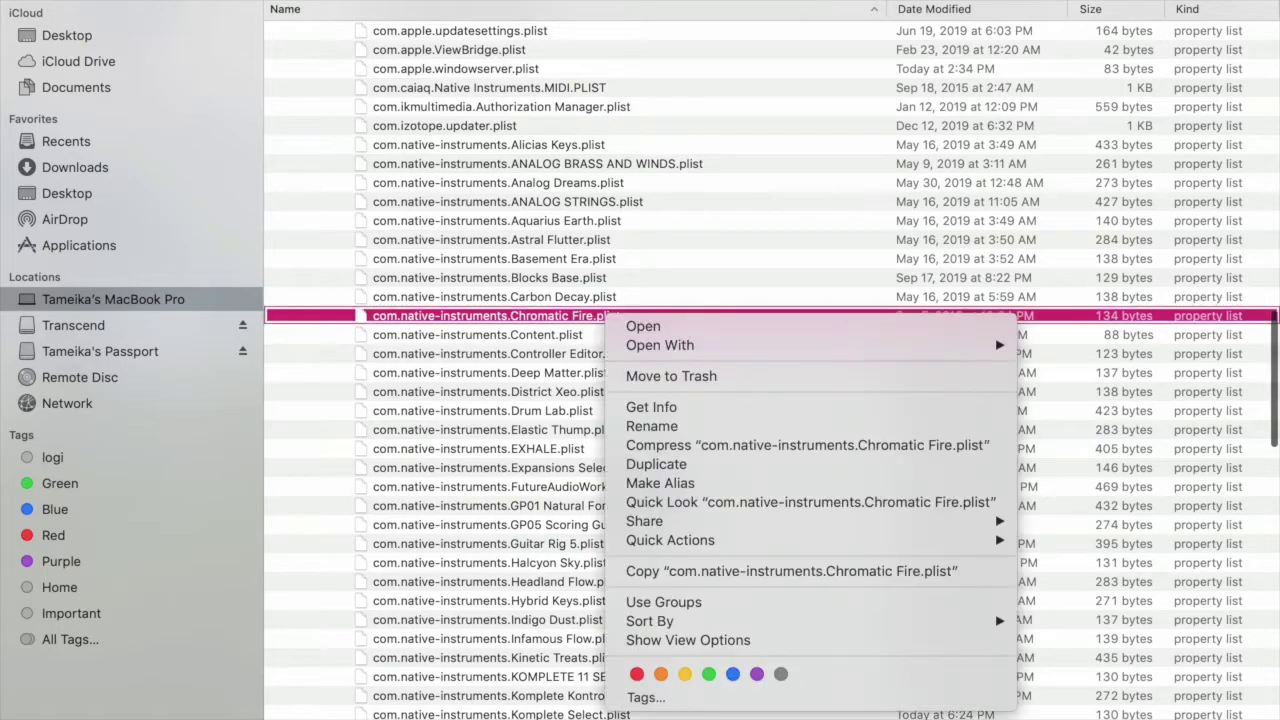
click(671, 376)
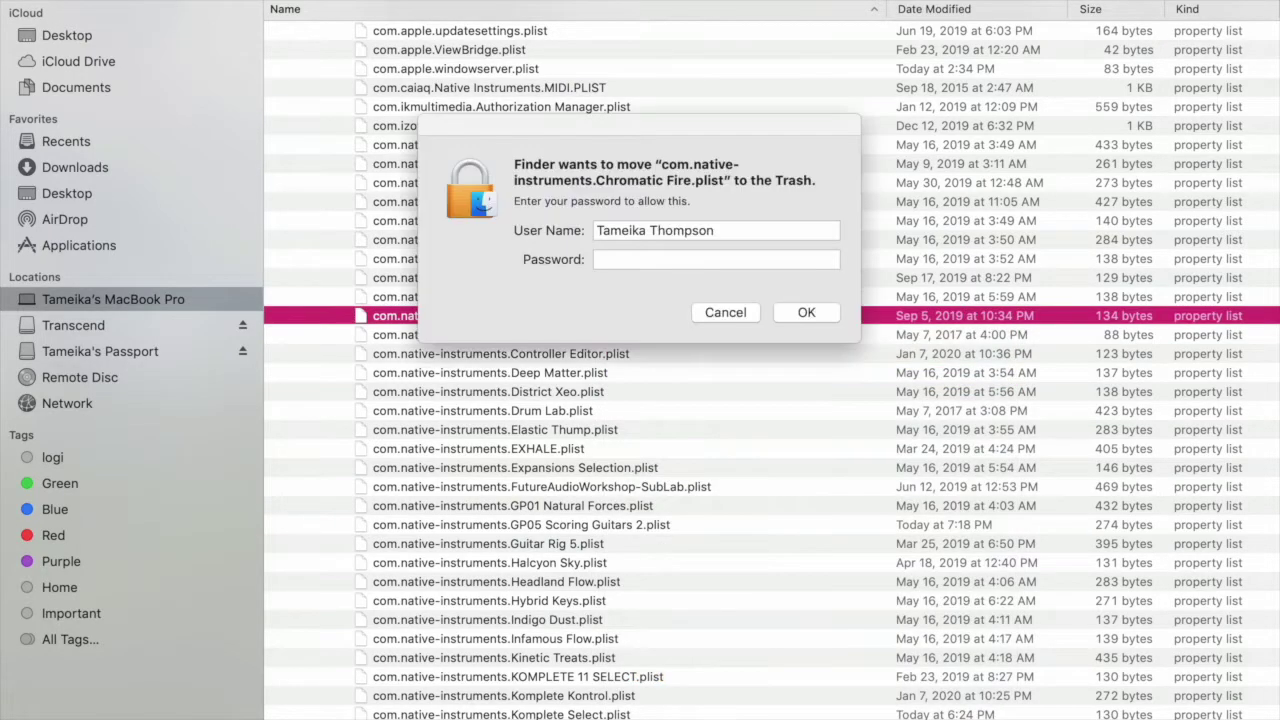
text(aaaa)
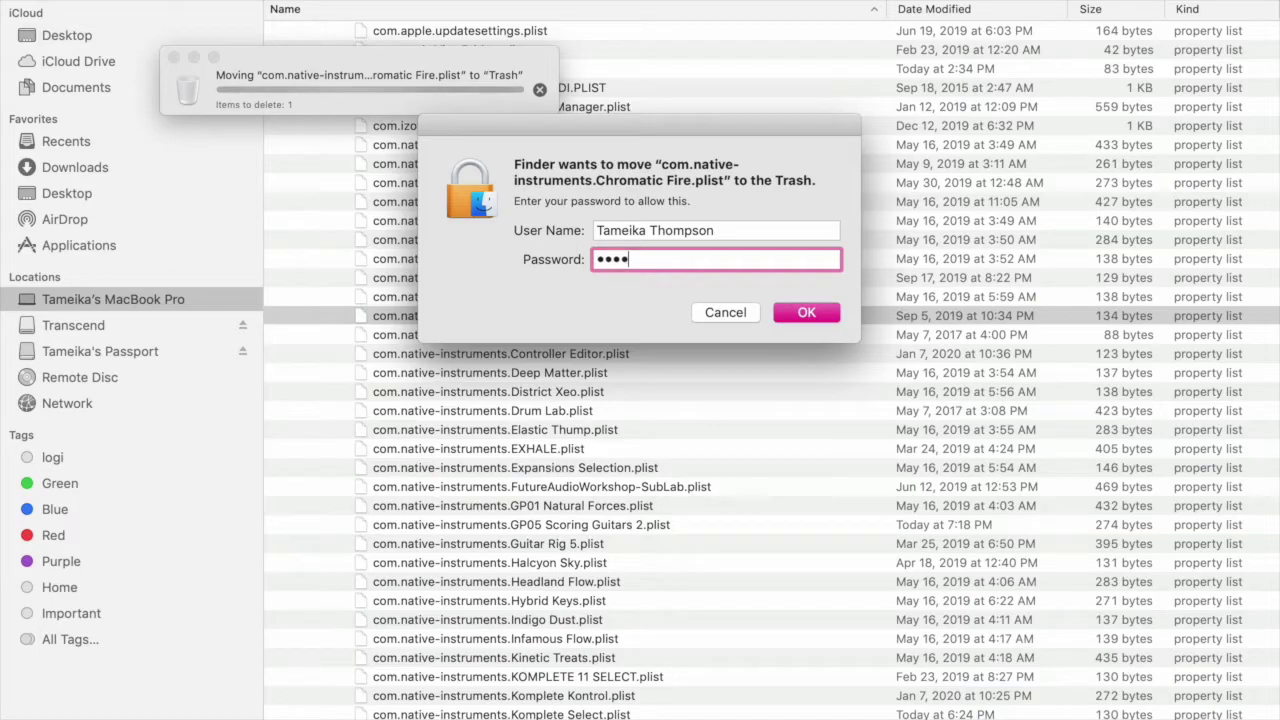
key(Return)
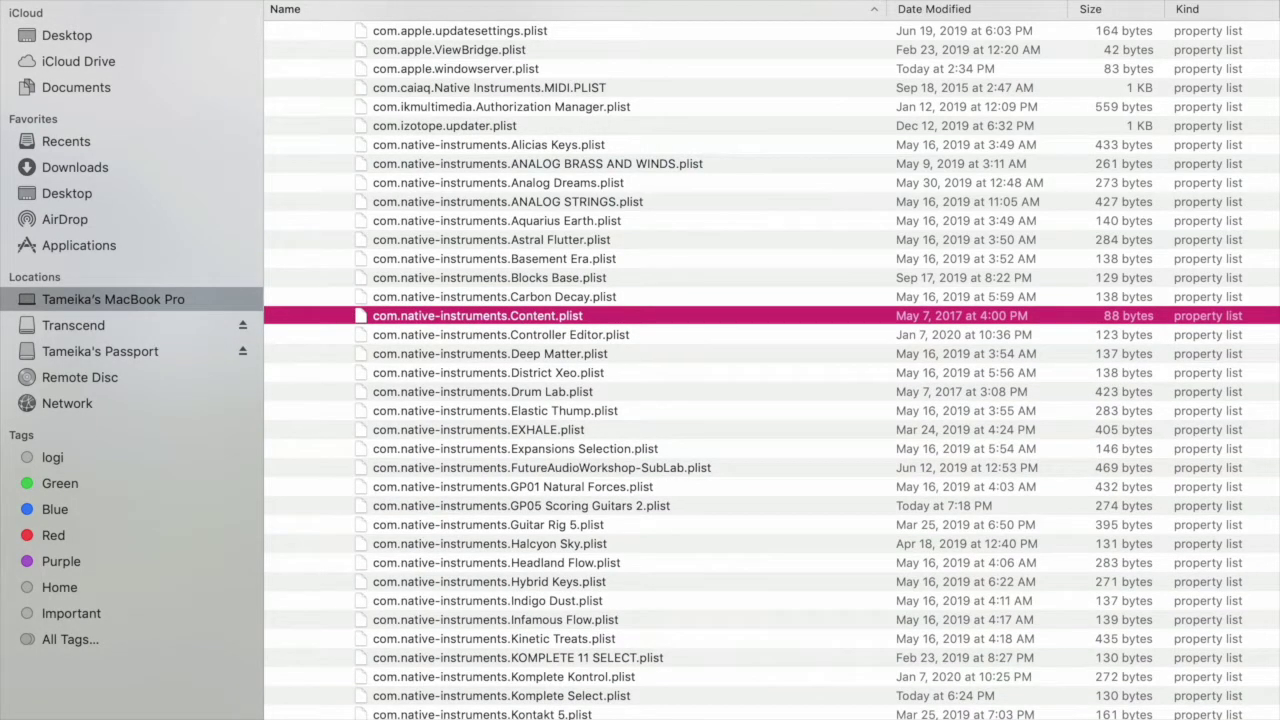
- Move com.native-instruments.Halcyon Sky.plist to the Trash and enter the account password to allow it
scroll(770, 370, down, 2)
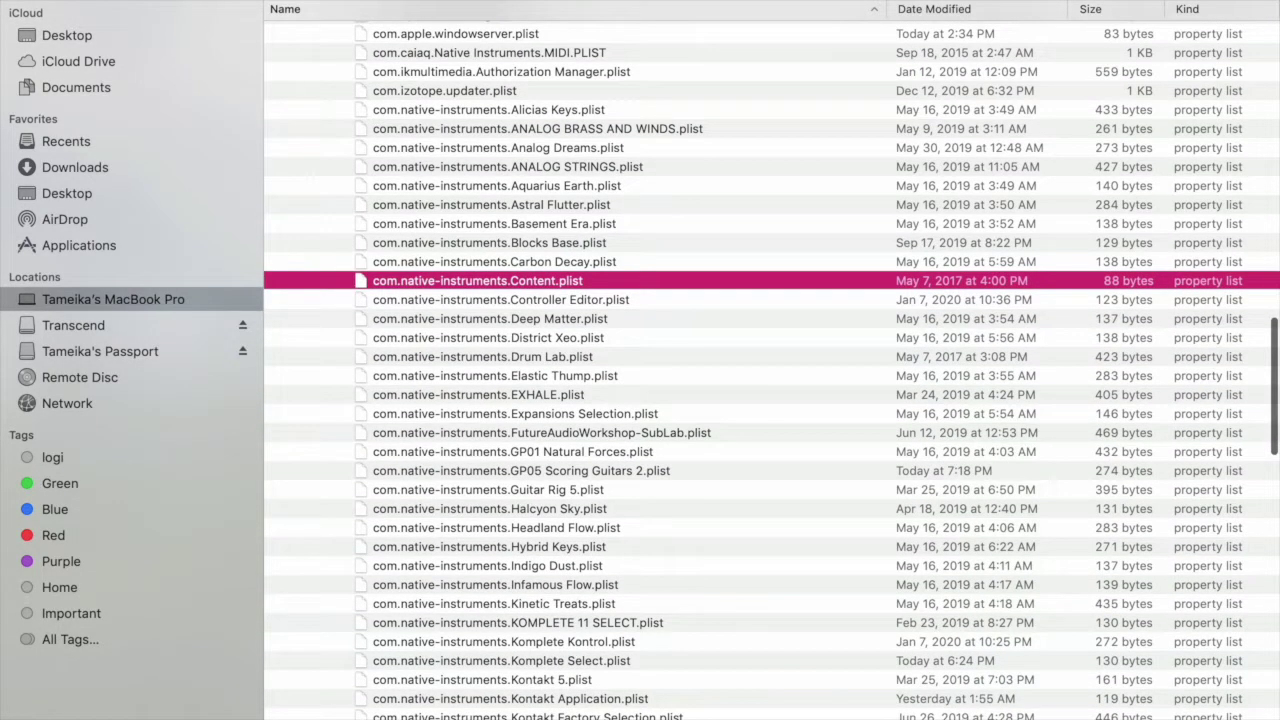
click(586, 509)
right_click(586, 509)
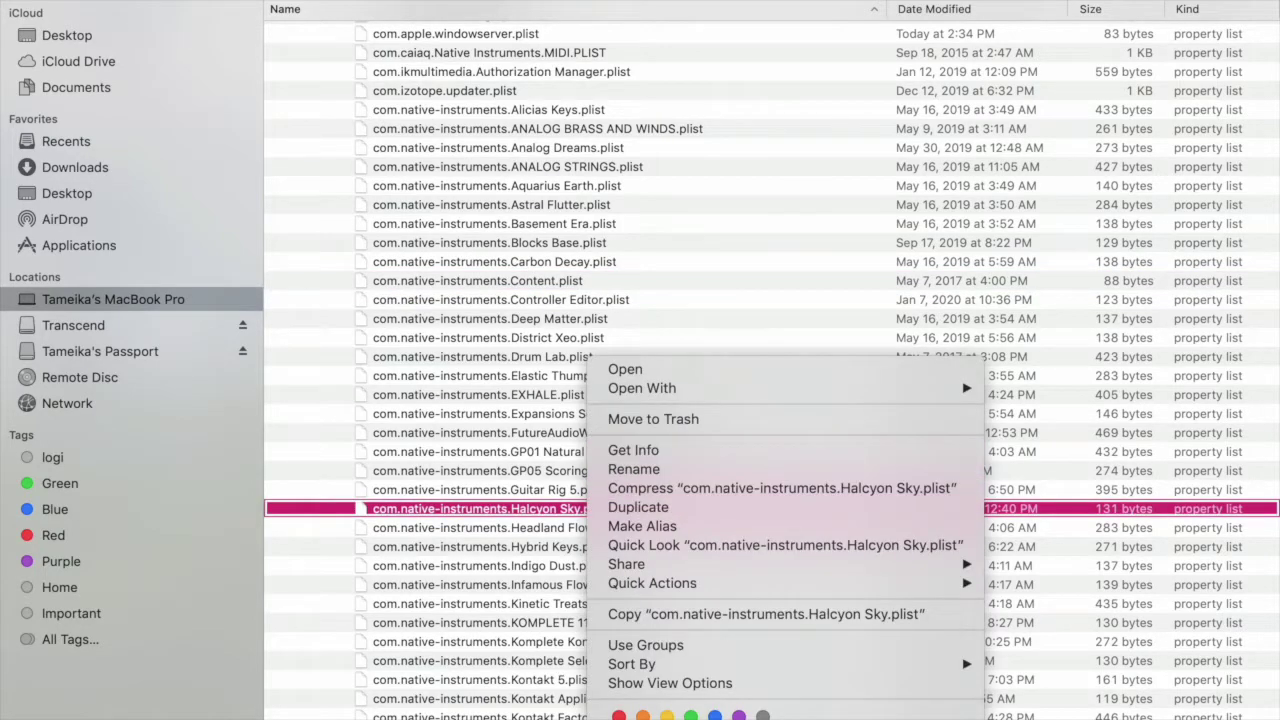
click(653, 419)
text(a)
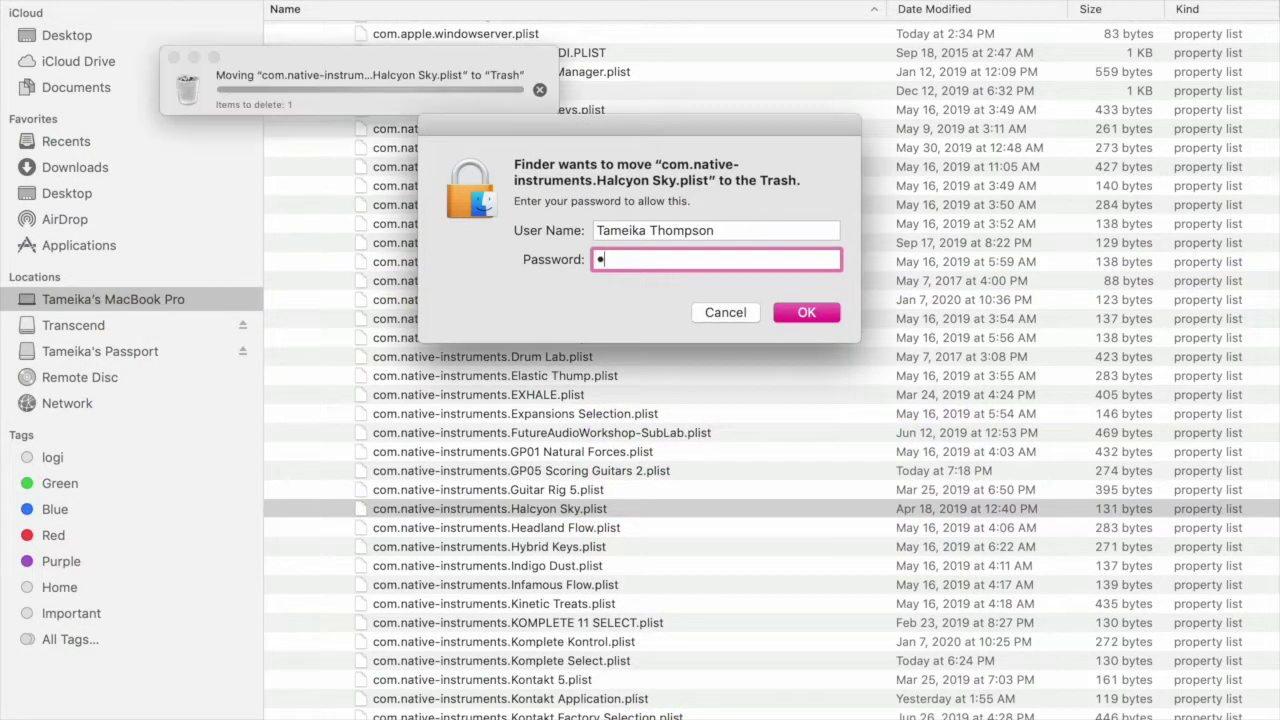
text(•••)
key(Return)
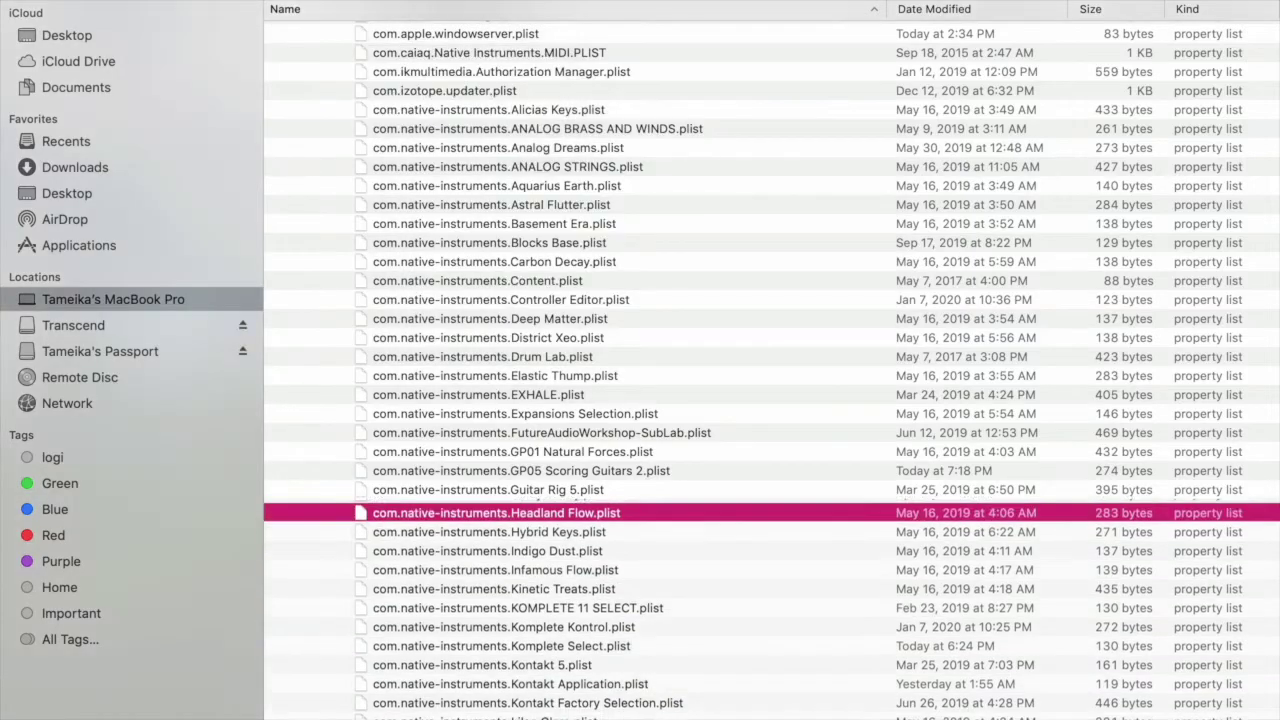
- Switch to Native Access and empty the Trash to permanently delete the two preference files
key(ctrl+Left)
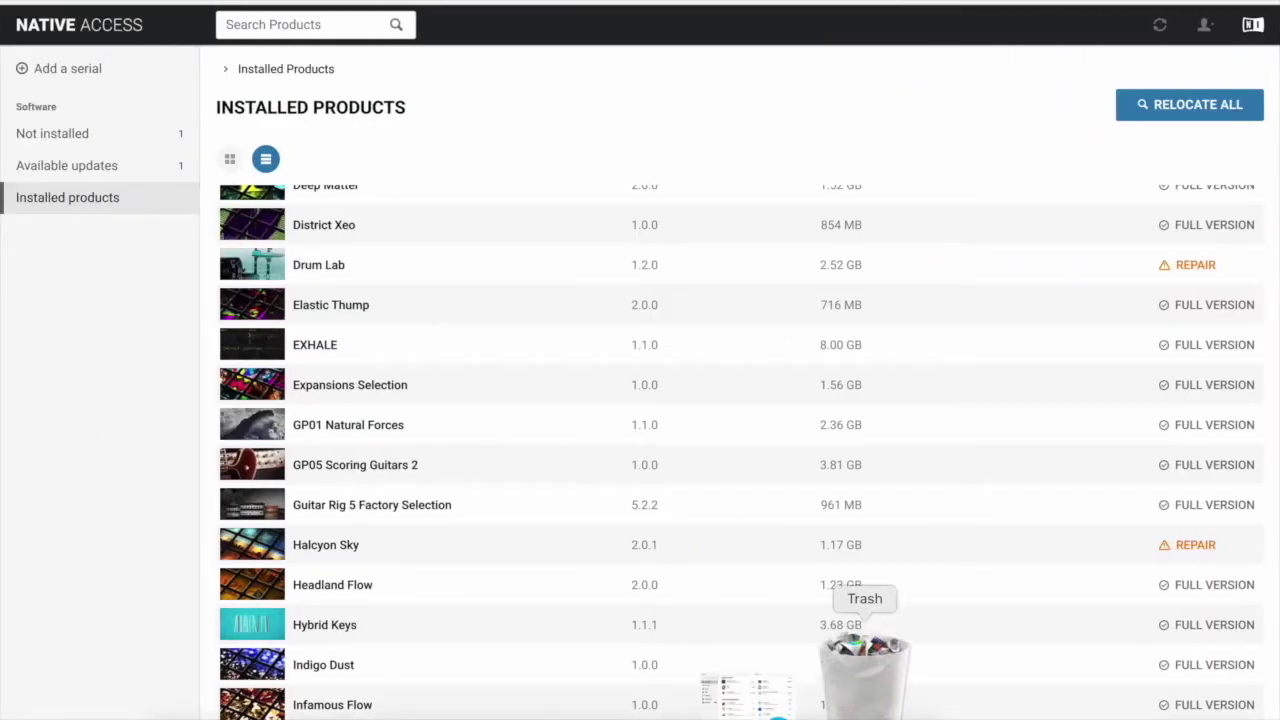
right_click(905, 665)
click(939, 585)
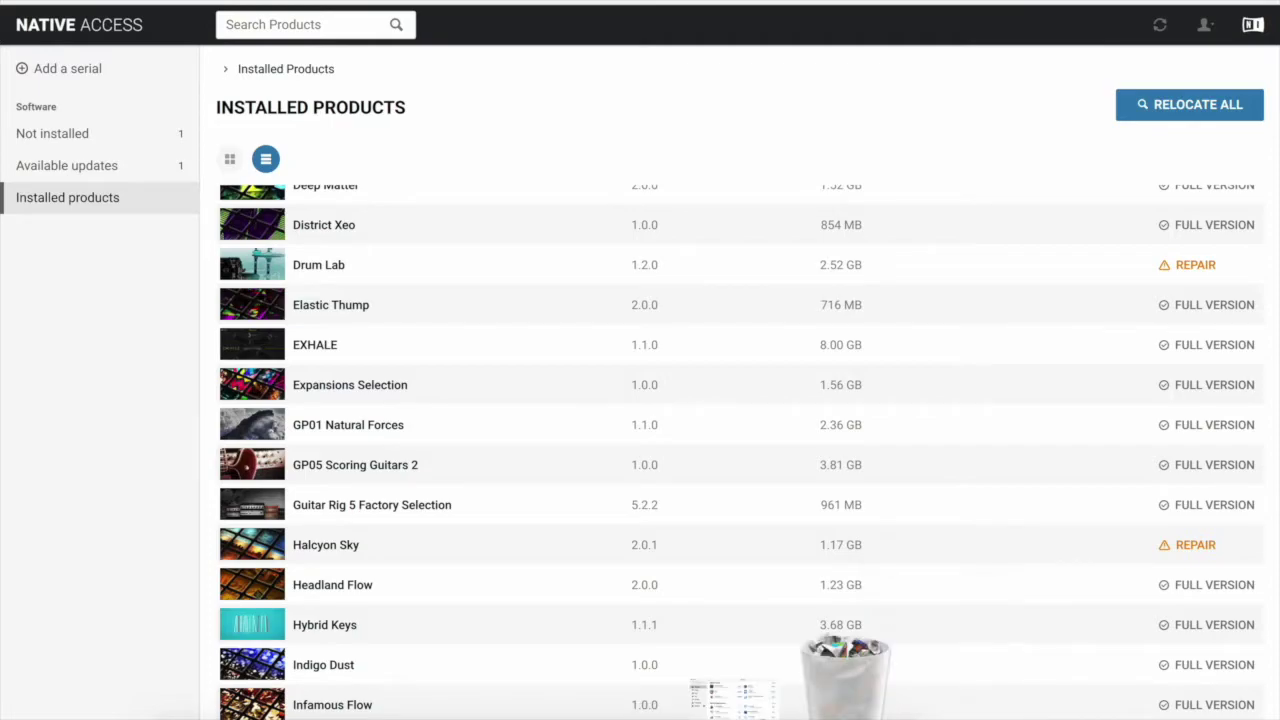
key(Return)
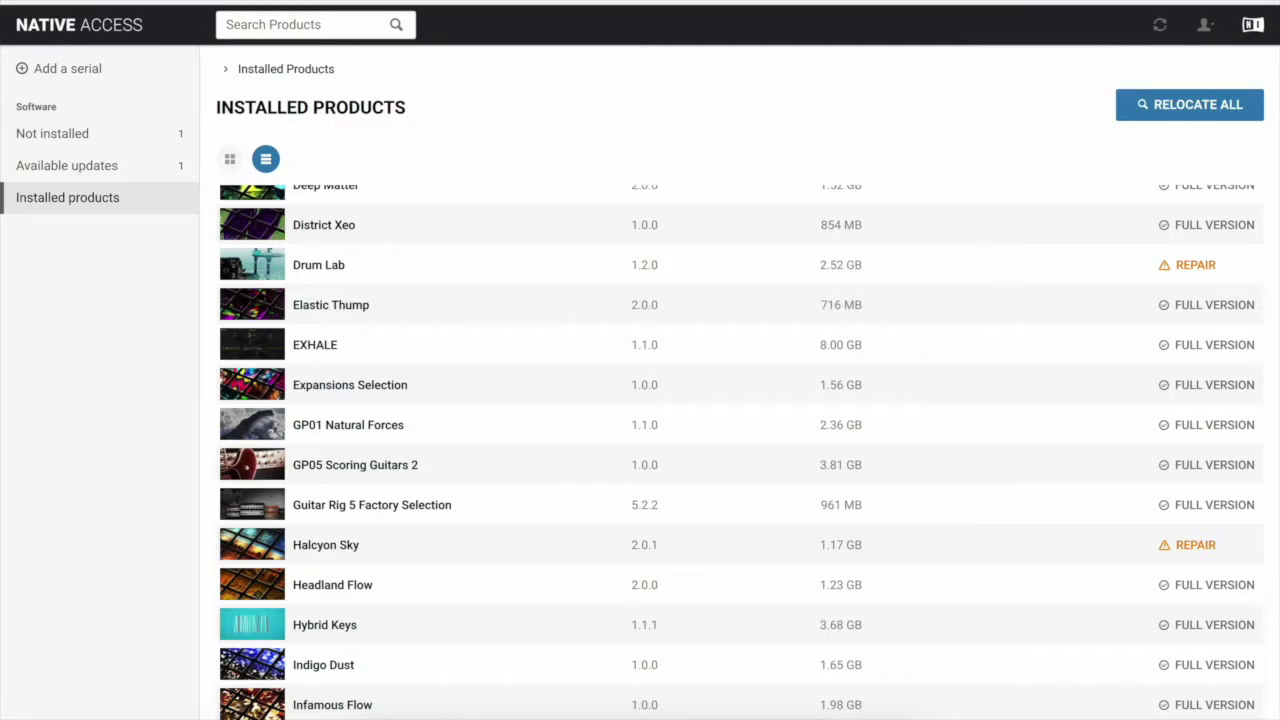
- List the products that are not installed, then review the download, application and content locations in the preferences and save them
click(54, 134)
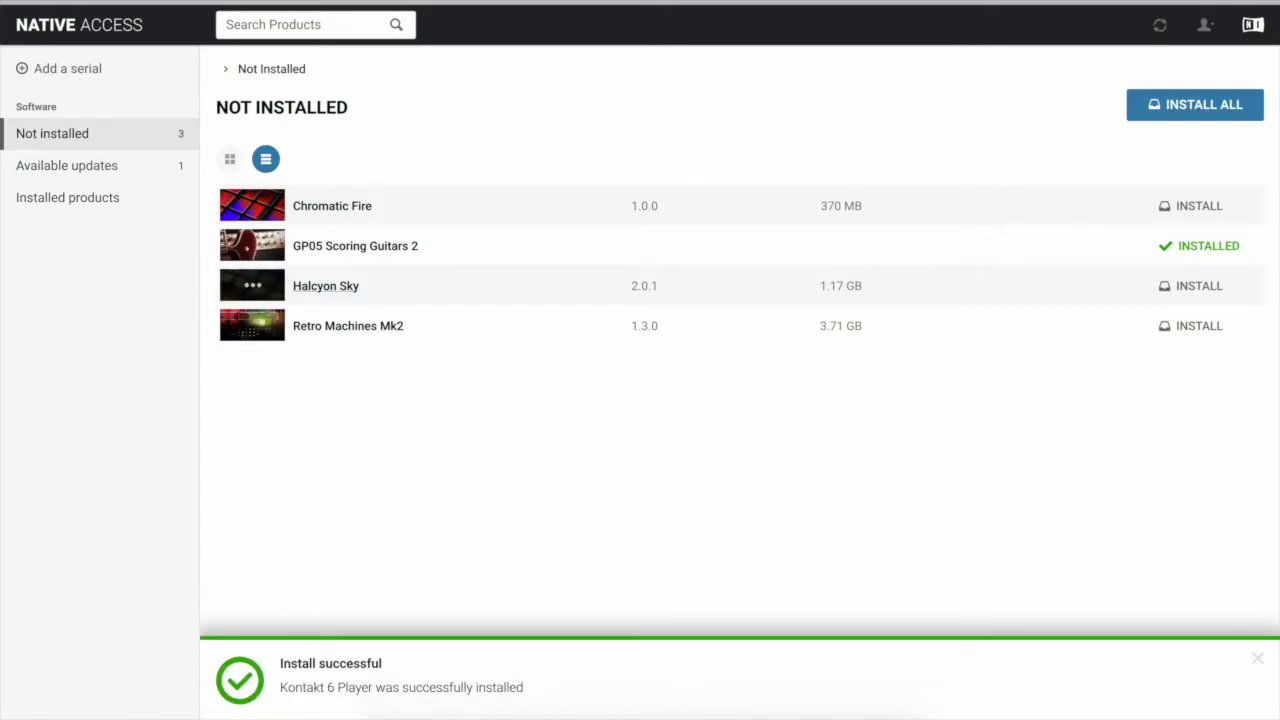
click(92, 1)
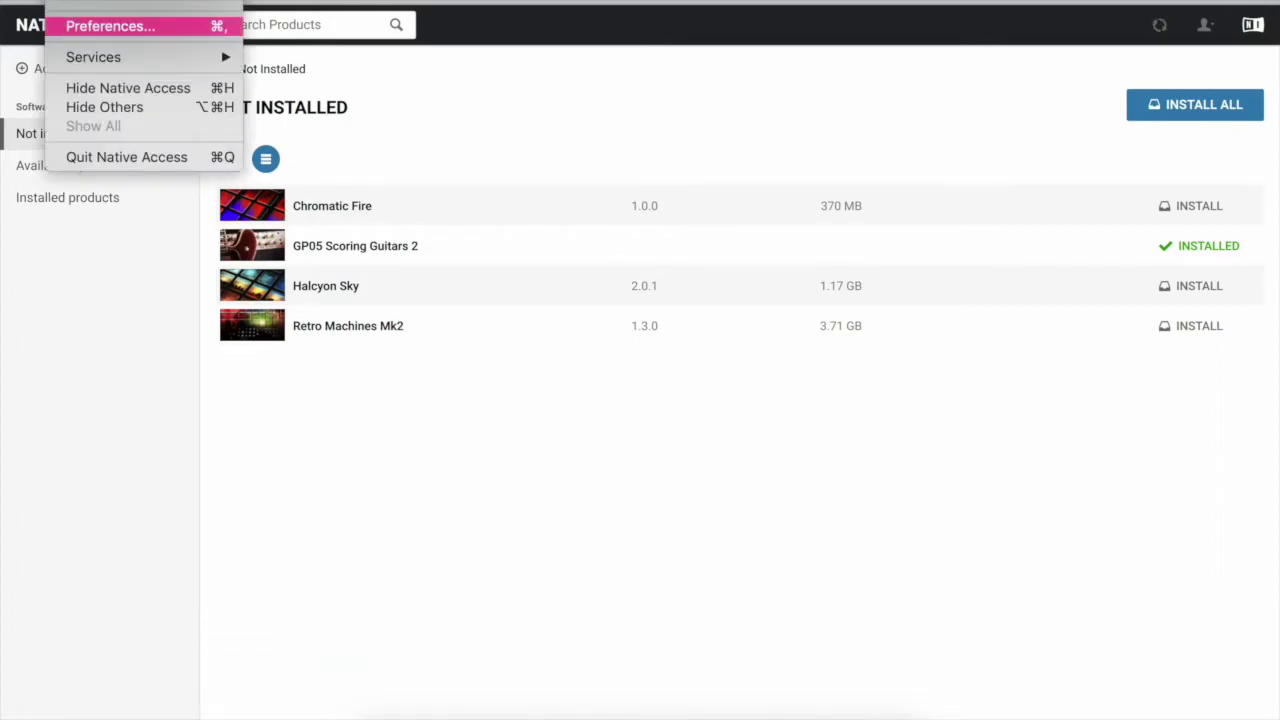
click(110, 27)
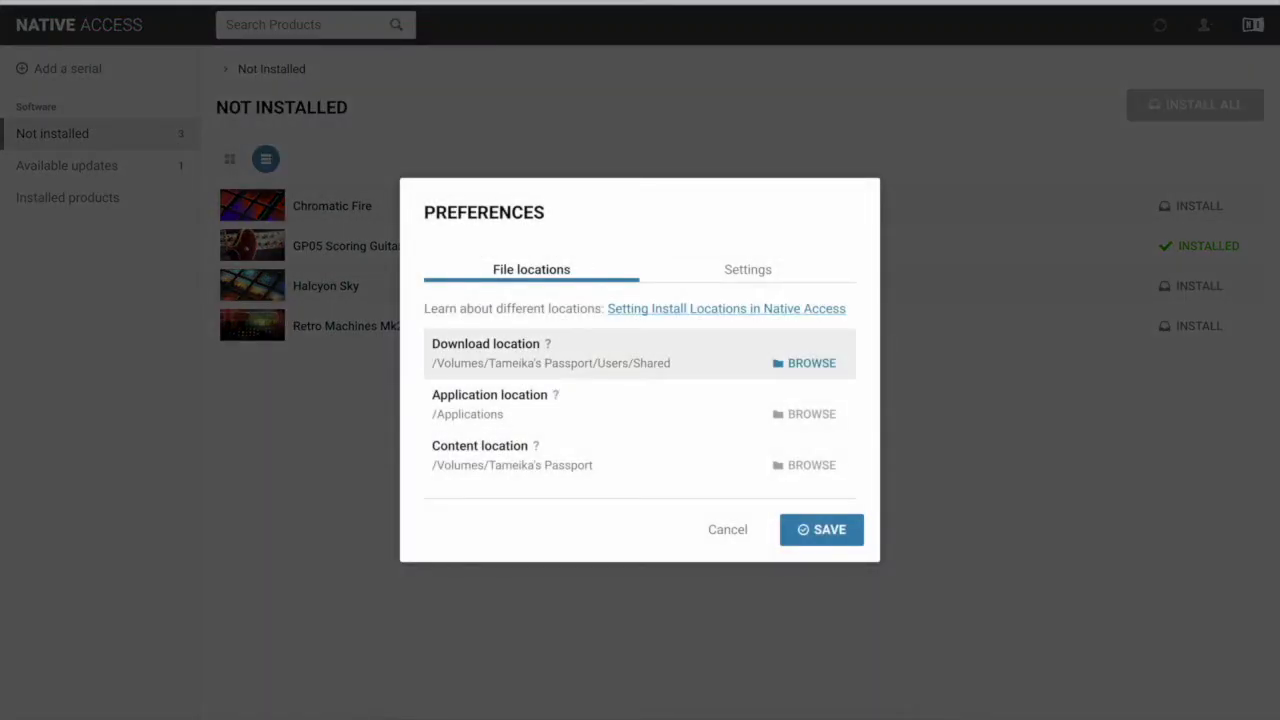
click(822, 530)
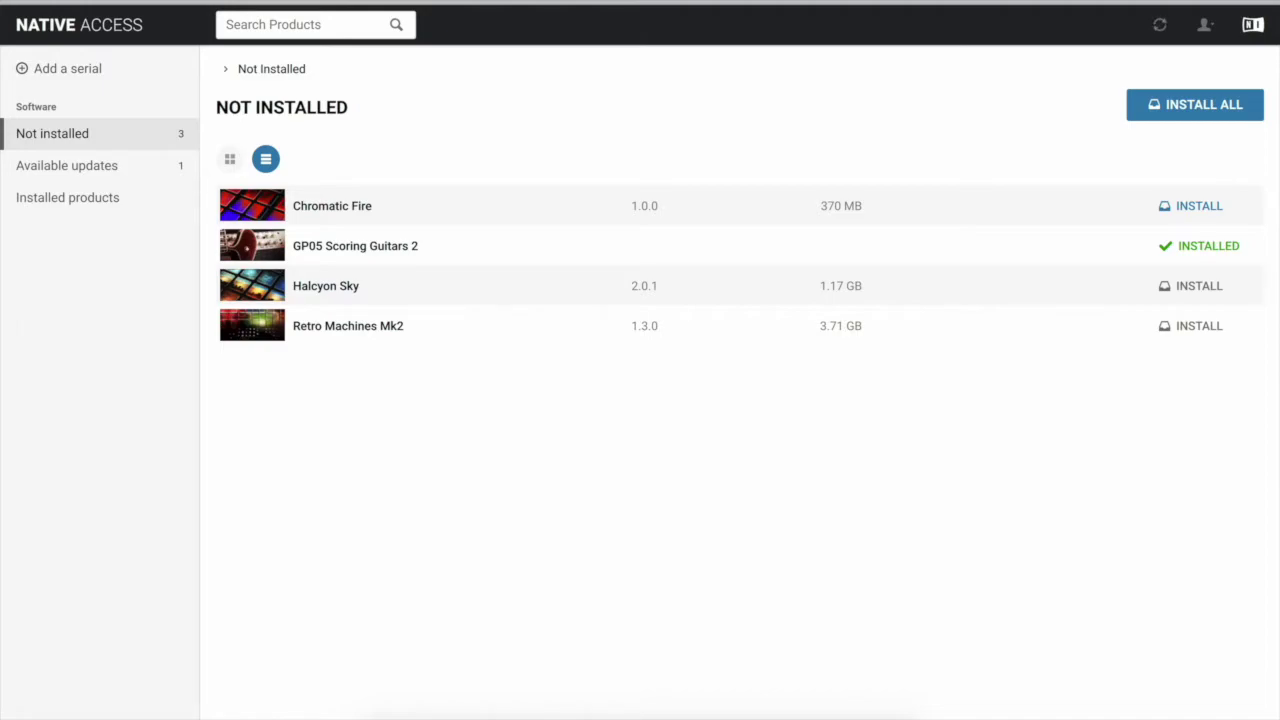
- Start installing Chromatic Fire, Halcyon Sky and Retro Machines Mk2
click(1199, 206)
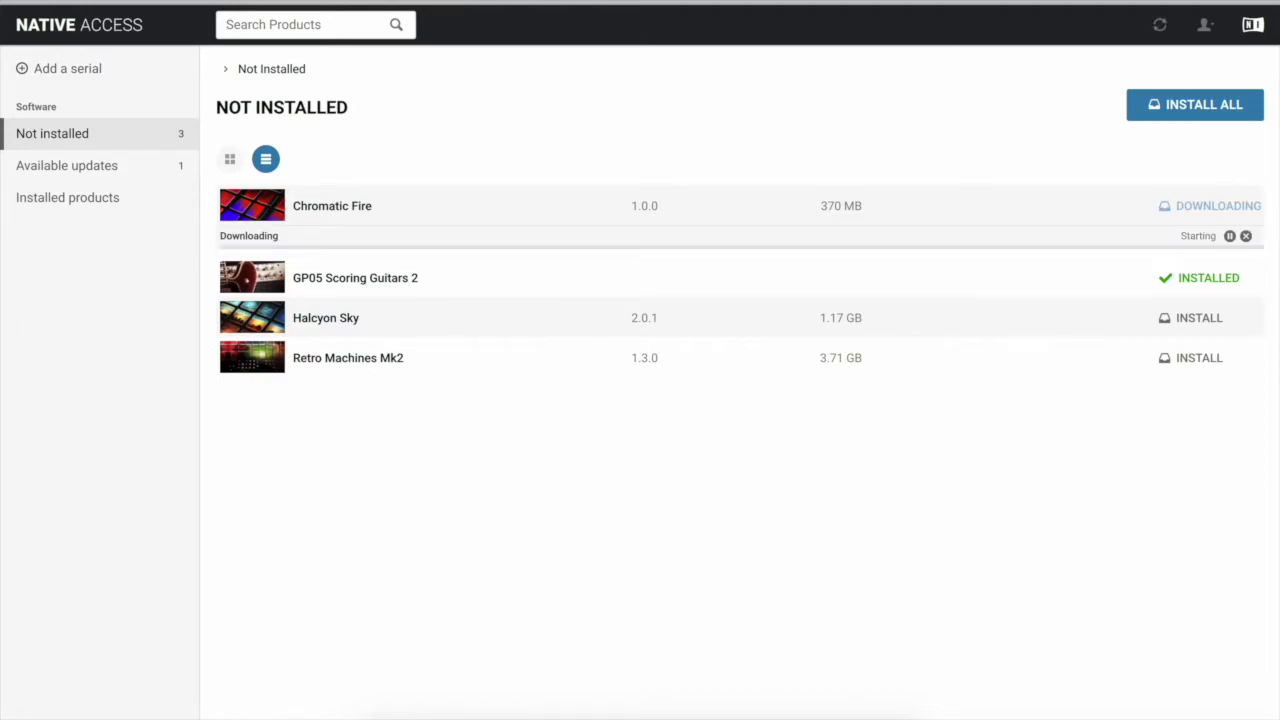
click(1199, 318)
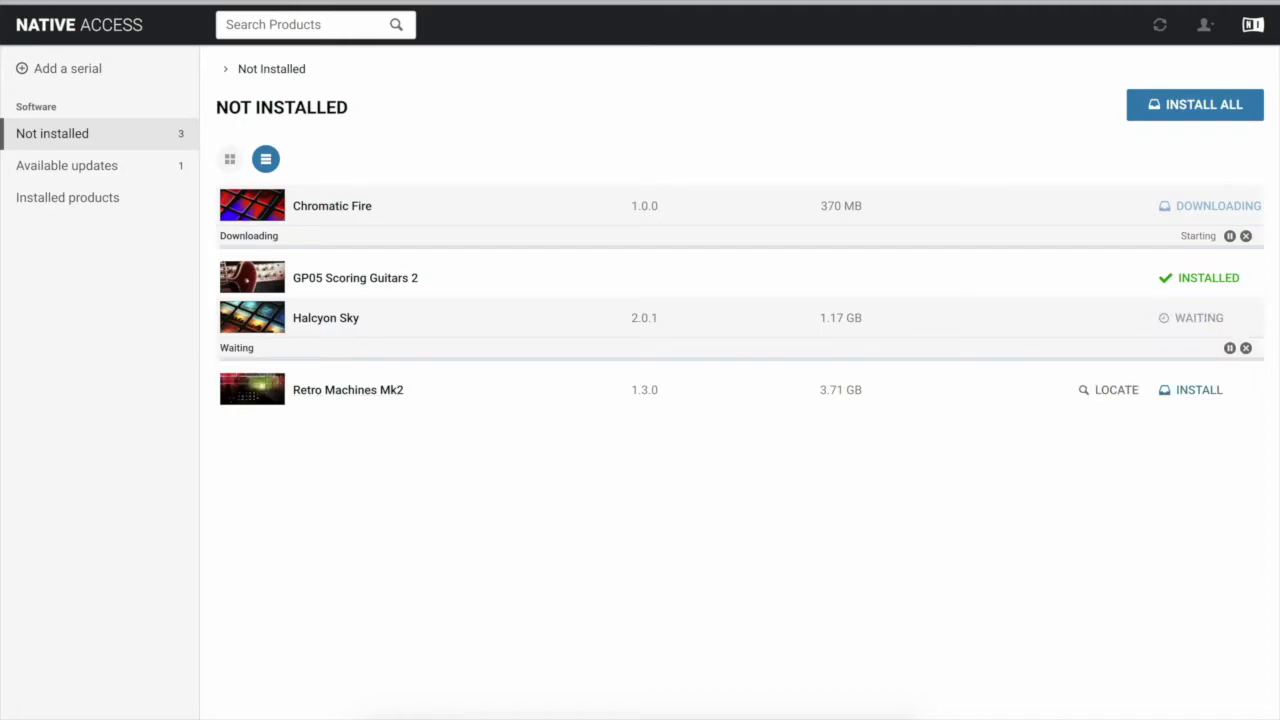
click(1192, 389)
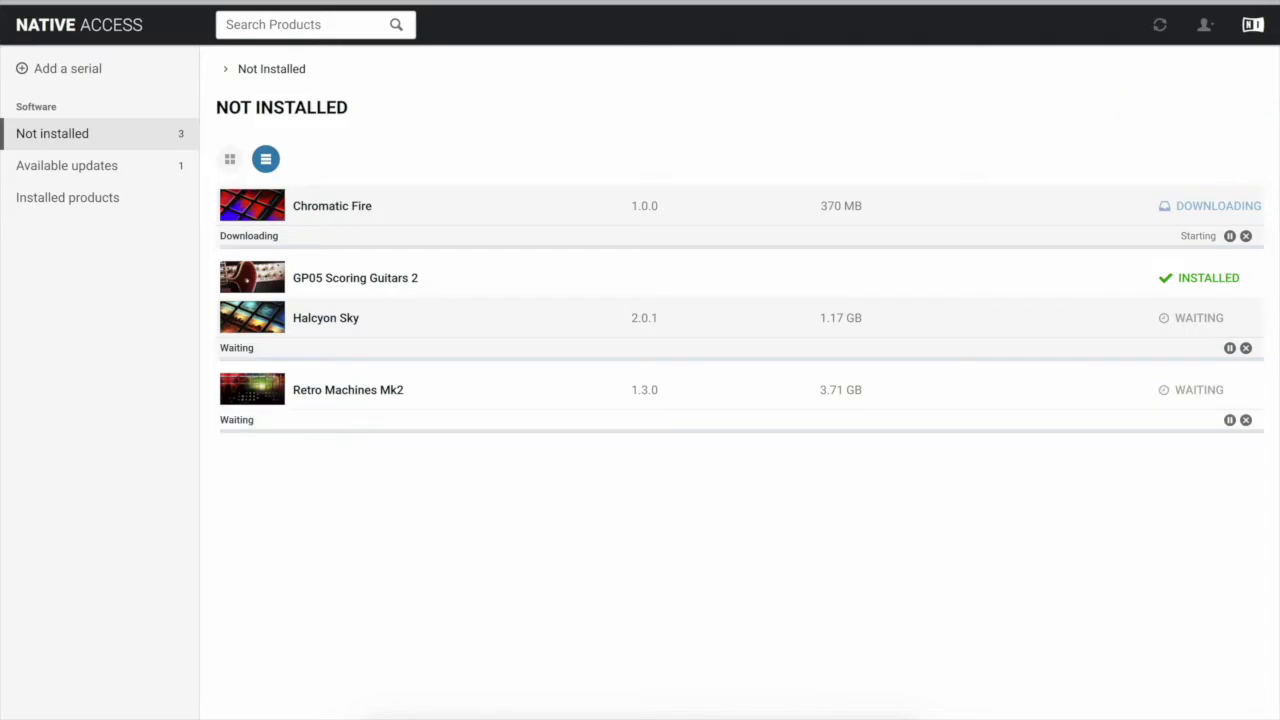
- Check the available storage on the Mac's internal and external drives in About This Mac, then close the window
click(24, 1)
click(62, 2)
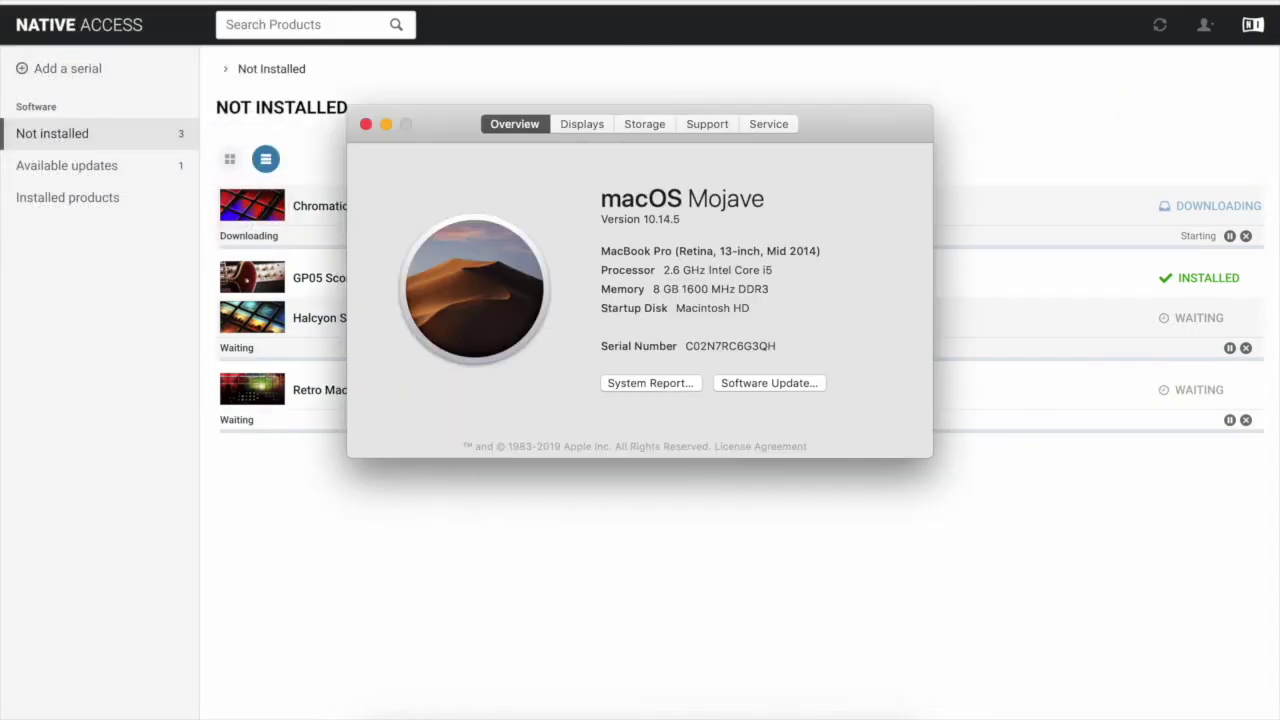
click(645, 124)
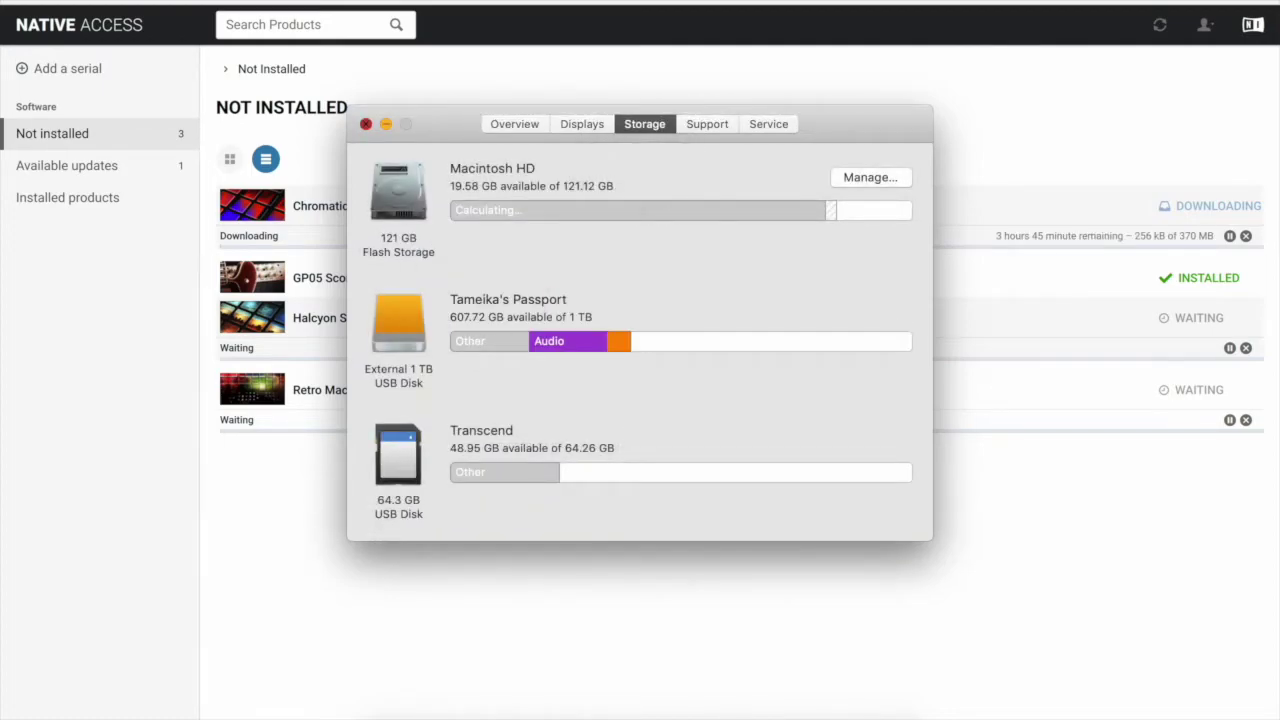
click(366, 124)
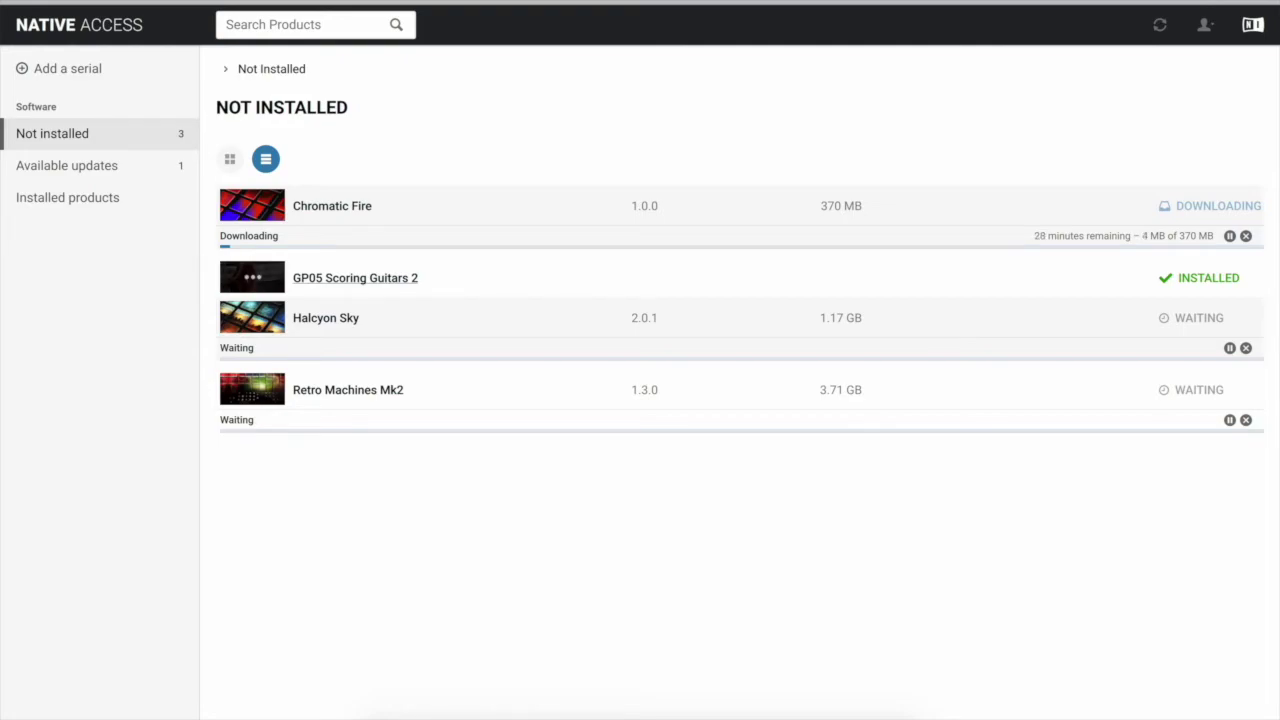
- Check the installation path of GP05 Scoring Guitars 2 among the installed products and close its details
click(355, 278)
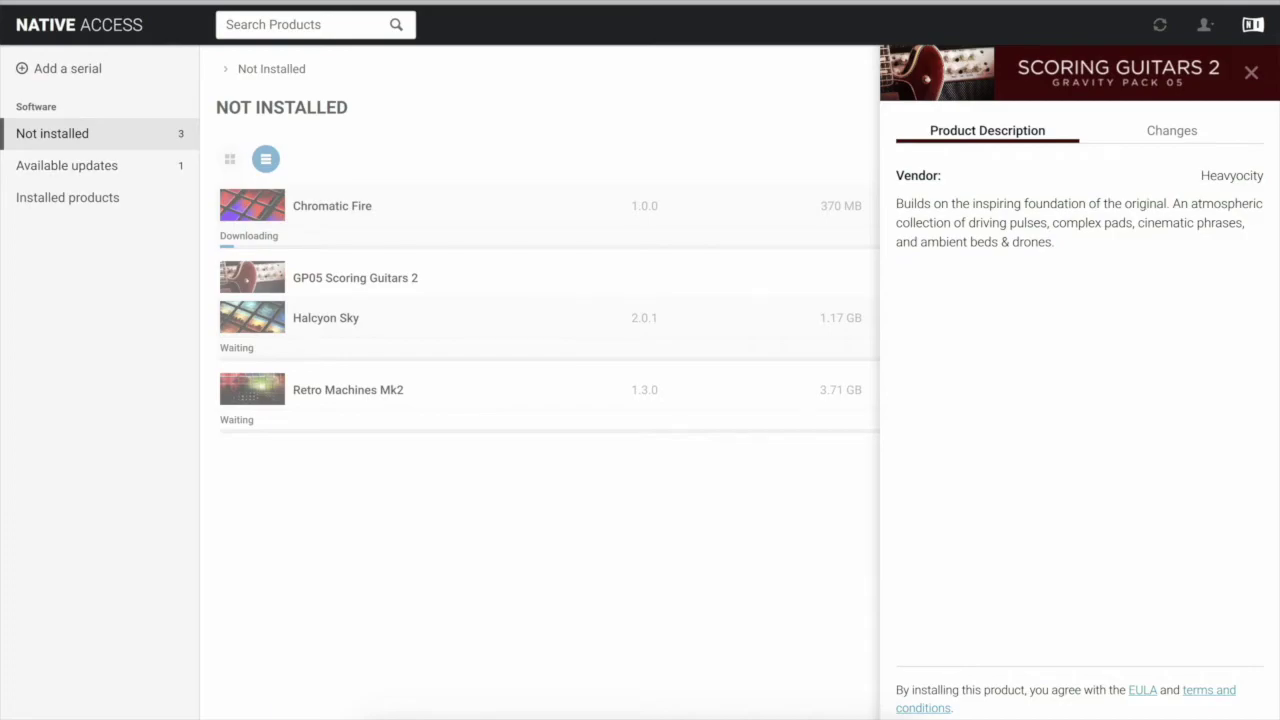
click(1251, 72)
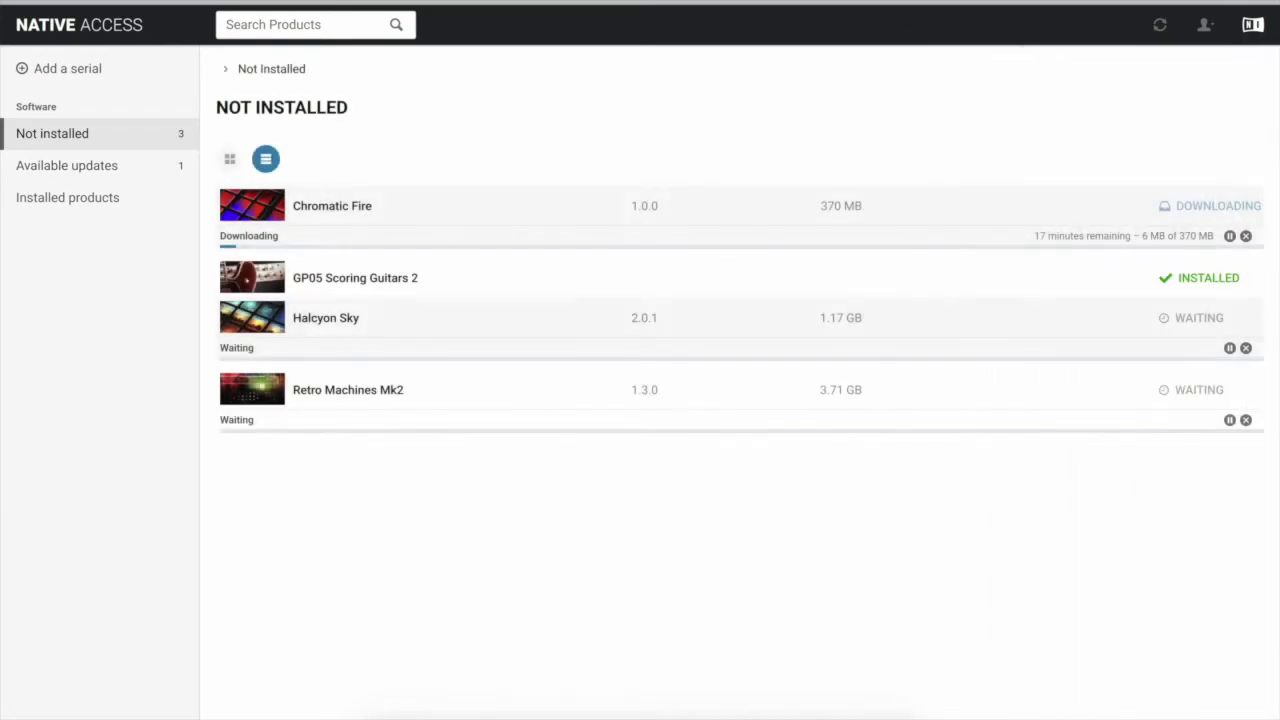
click(67, 166)
click(67, 198)
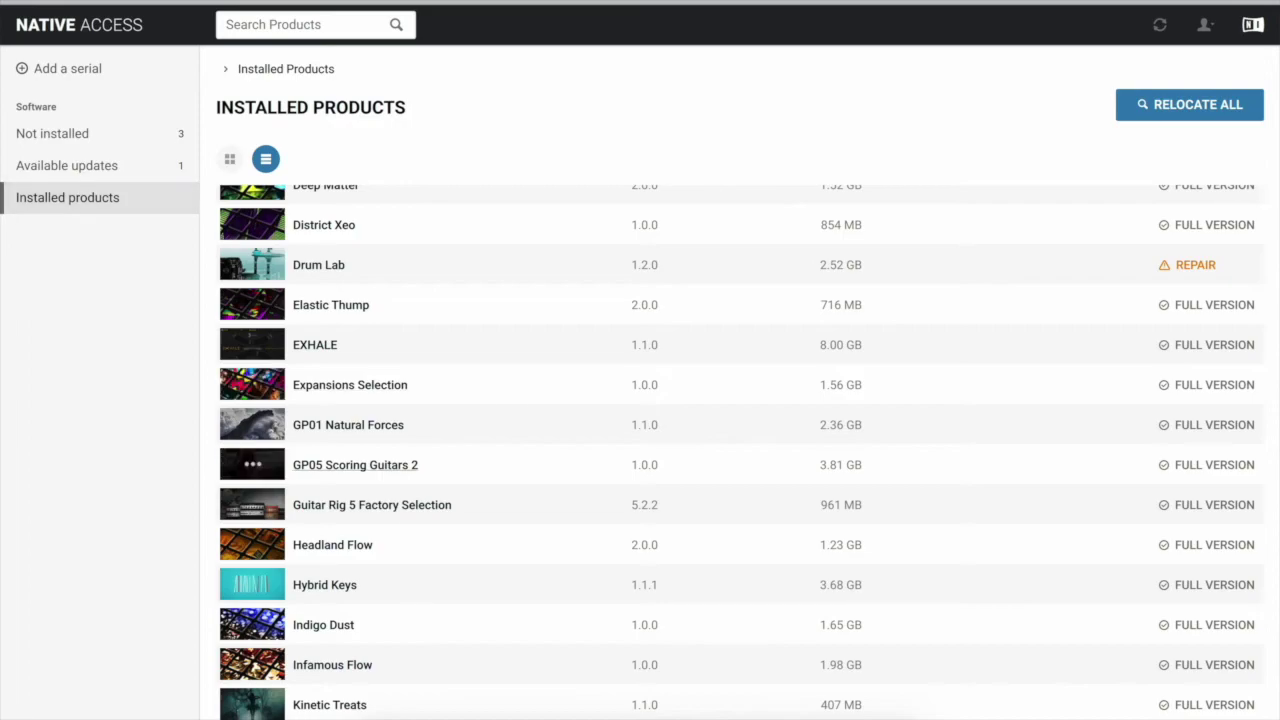
scroll(310, 480, down, 1)
scroll(332, 489, down, 2)
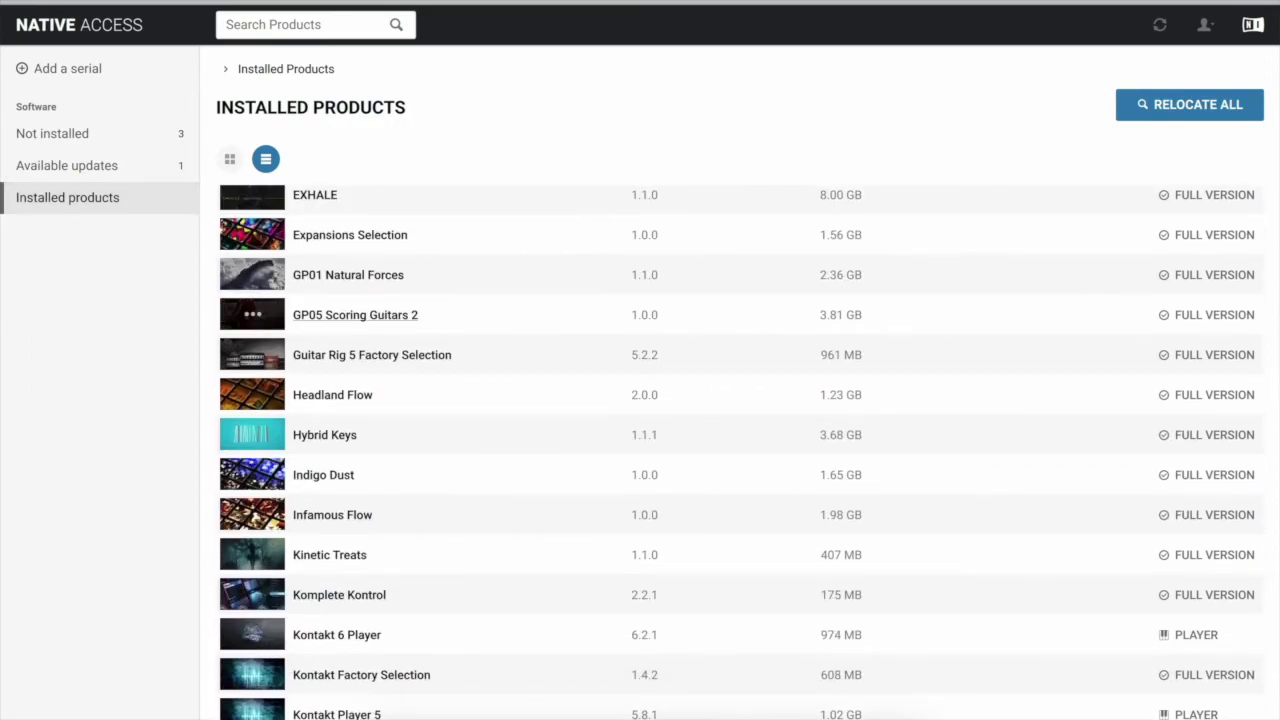
click(355, 315)
click(1080, 187)
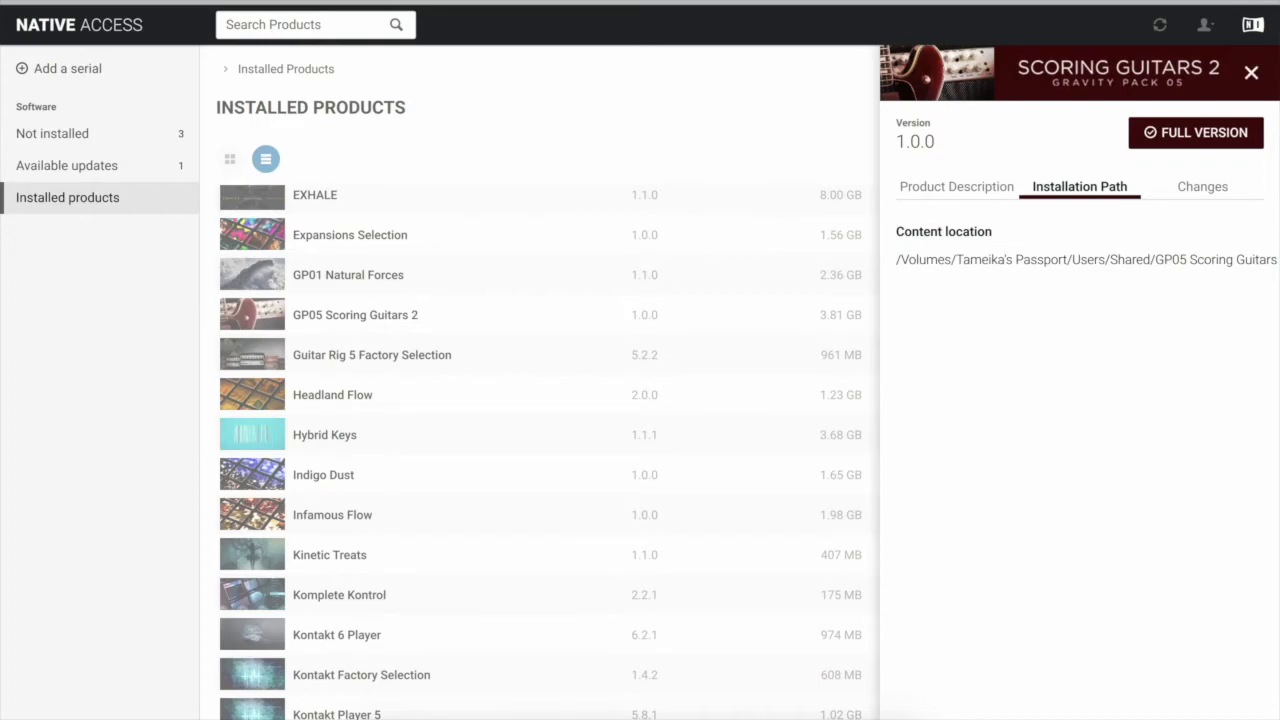
click(1251, 72)
- Check the installation path of EXHALE among the installed products and close its details
scroll(540, 450, up, 3)
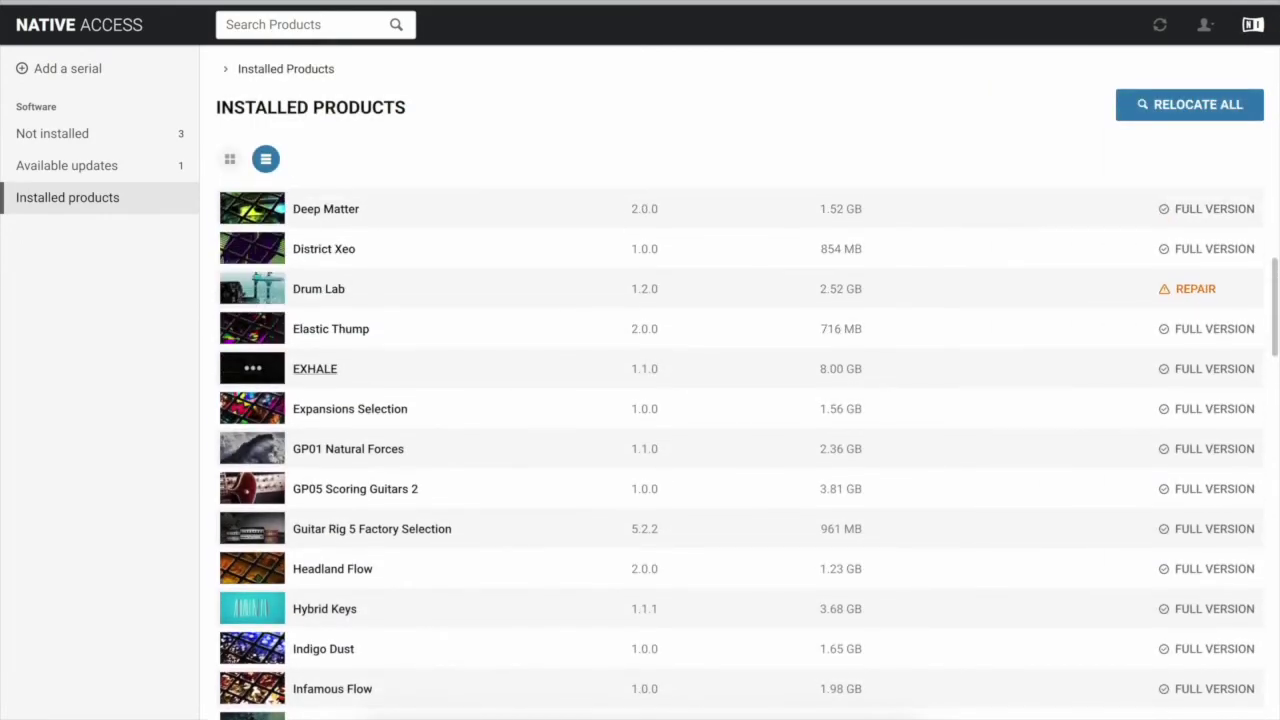
click(314, 368)
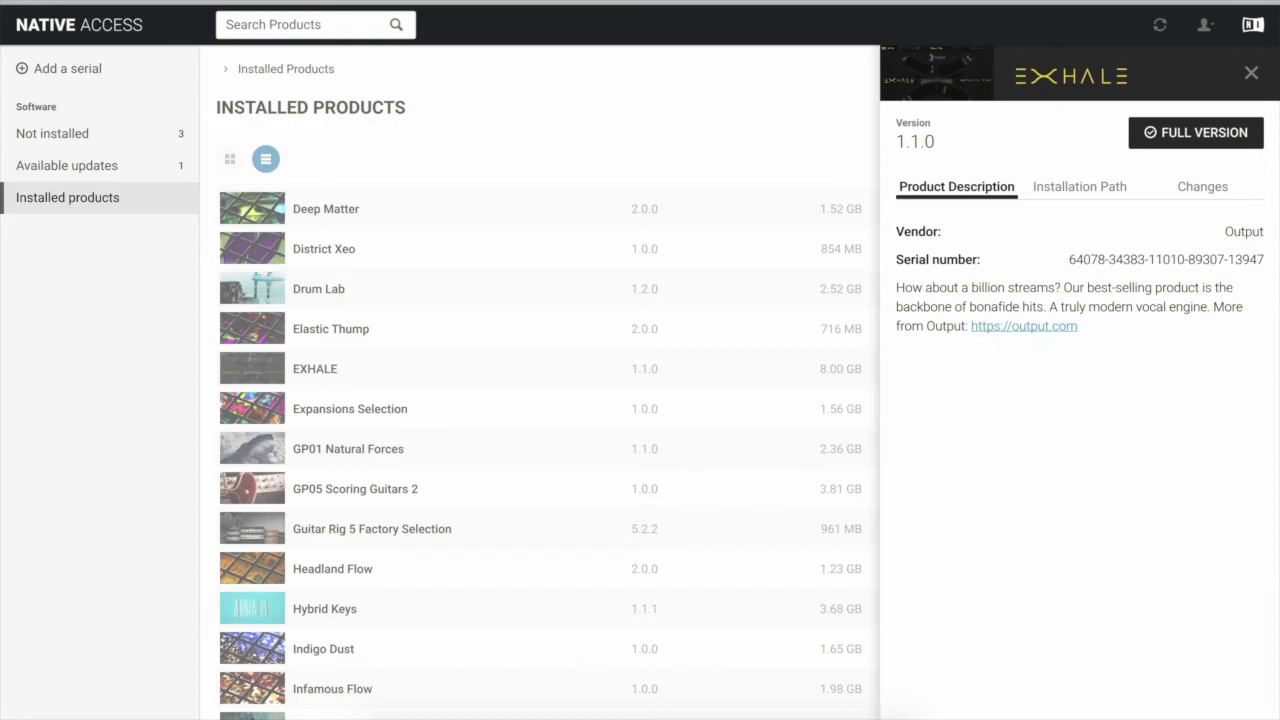
click(1080, 187)
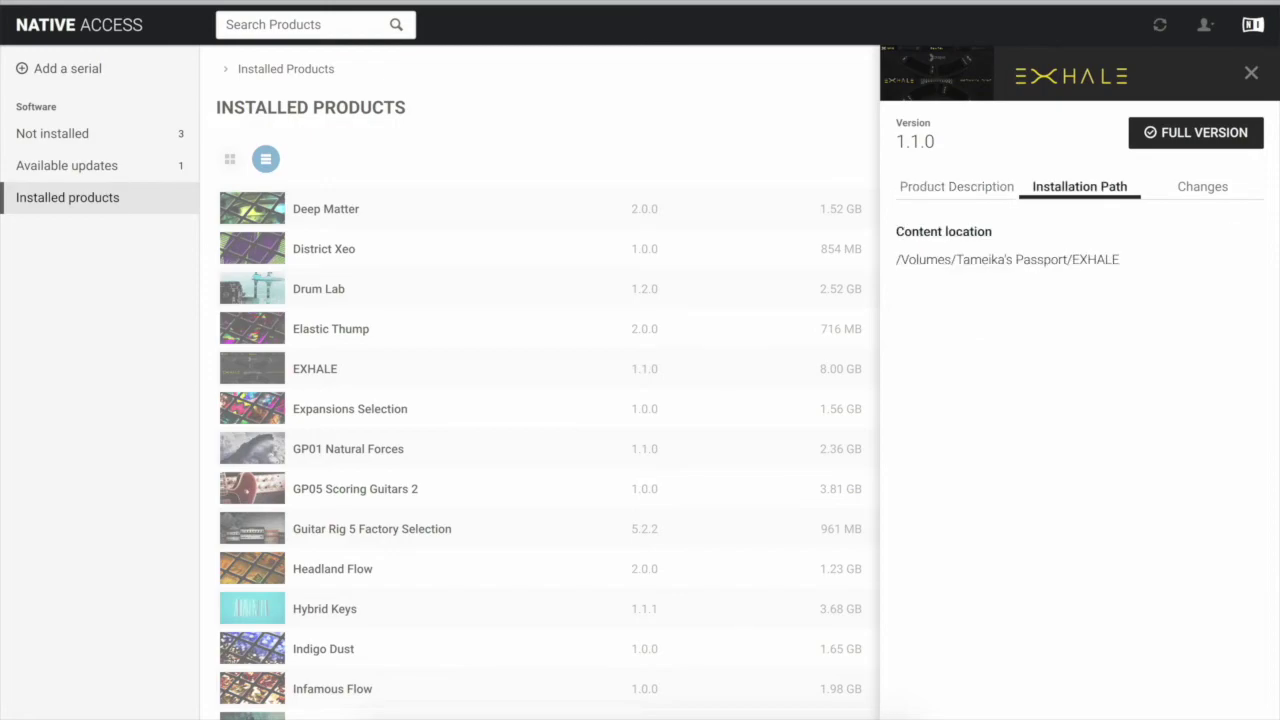
click(1251, 72)
- Check the installation path of Aquarius Earth among the installed products and close its details
scroll(324, 318, up, 2)
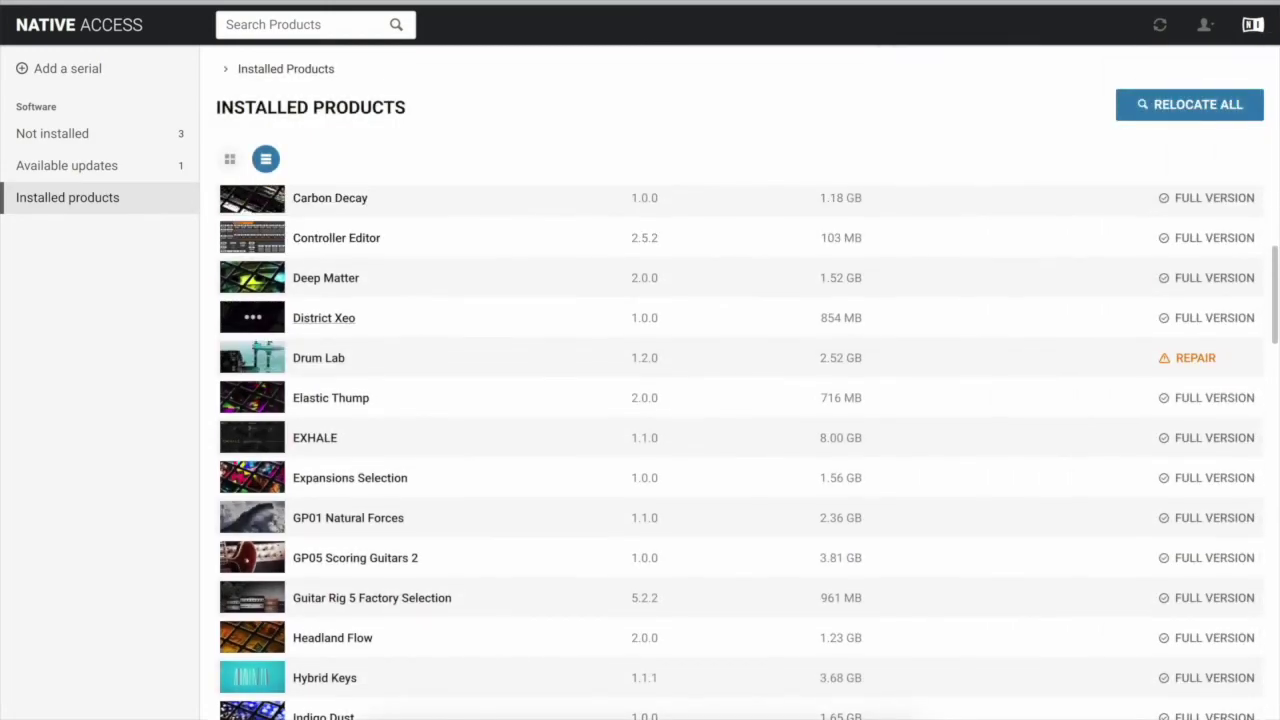
scroll(324, 318, up, 5)
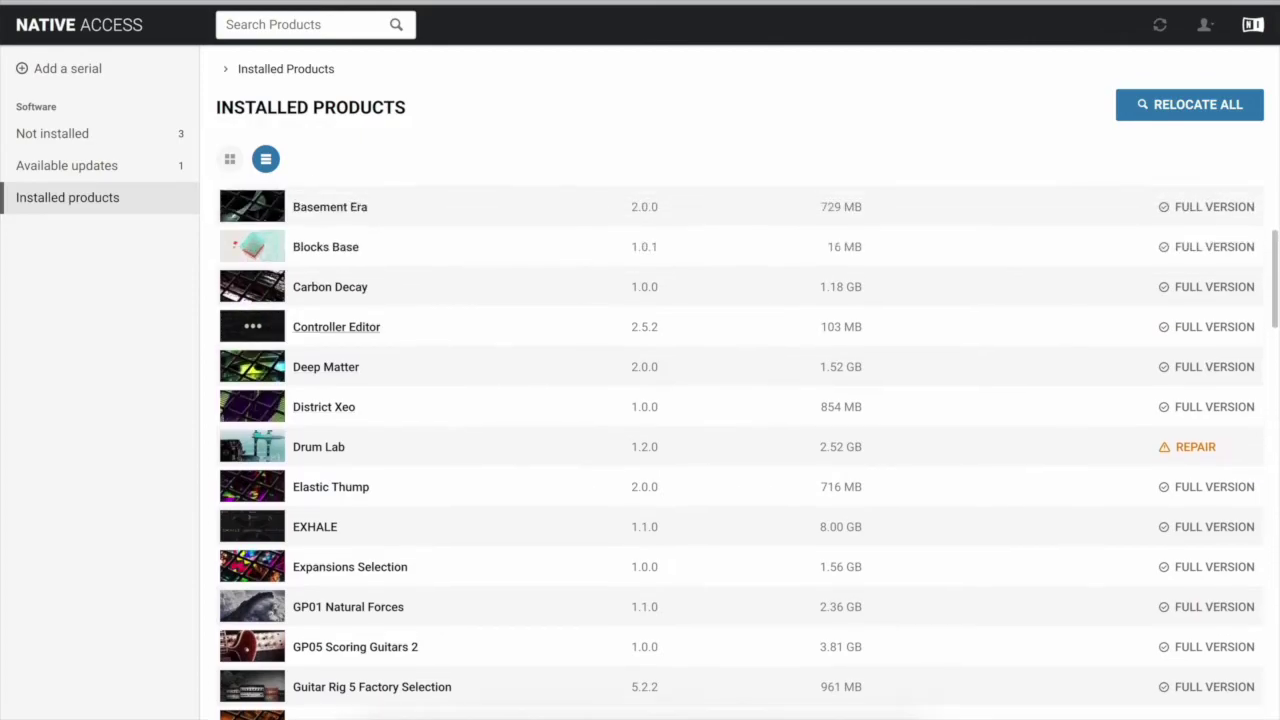
scroll(324, 318, up, 2)
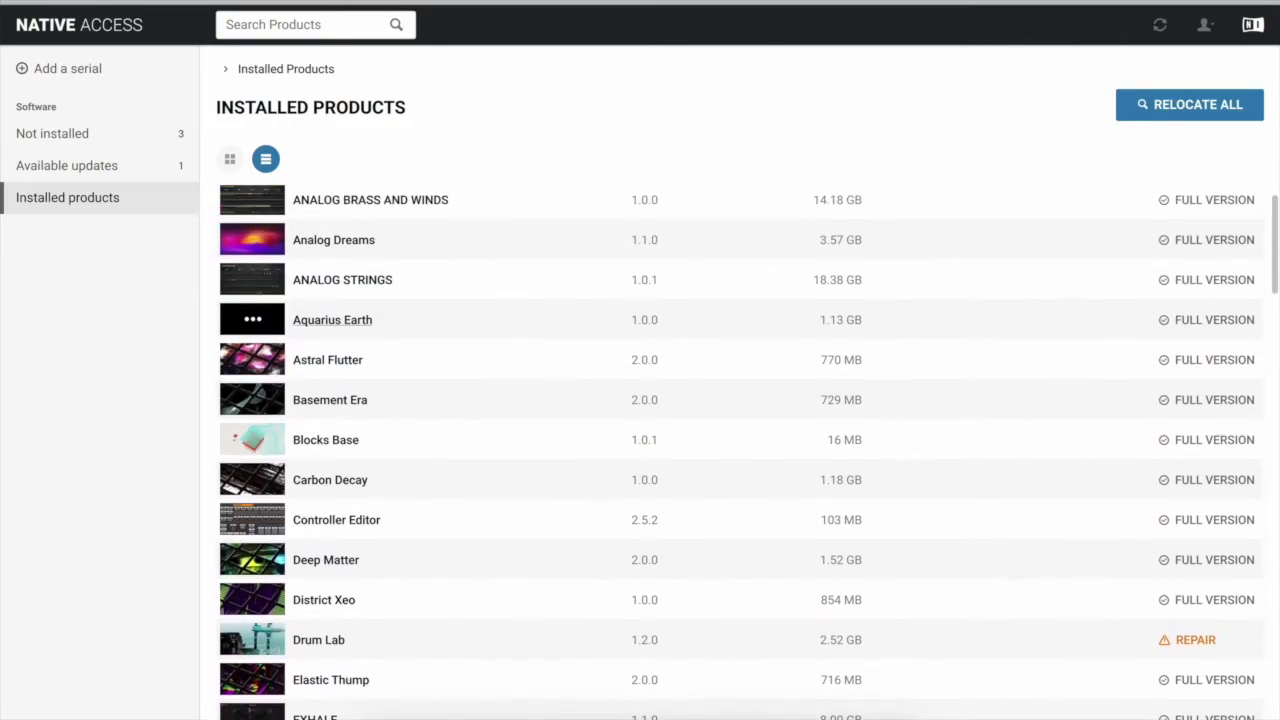
click(326, 329)
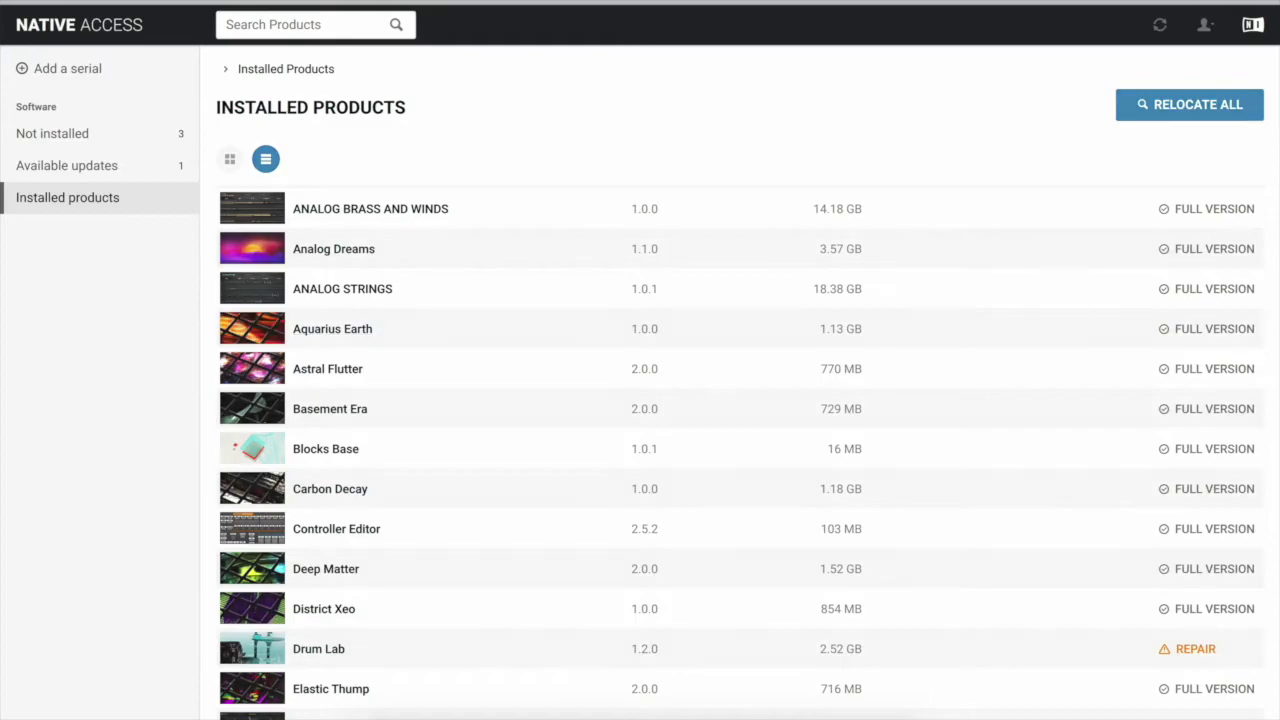
click(1080, 187)
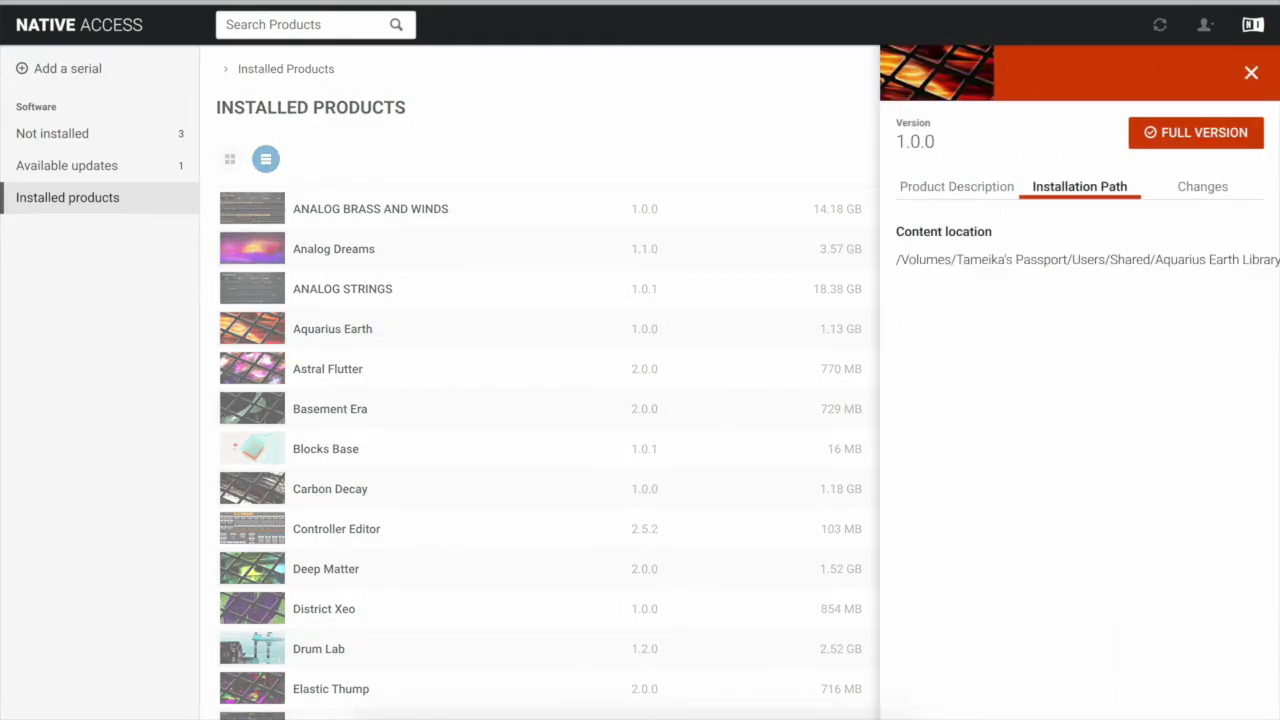
click(1251, 72)
- Check the installation path of Pure Drip among the installed products and close its details
scroll(336, 446, down, 2)
scroll(320, 440, down, 20)
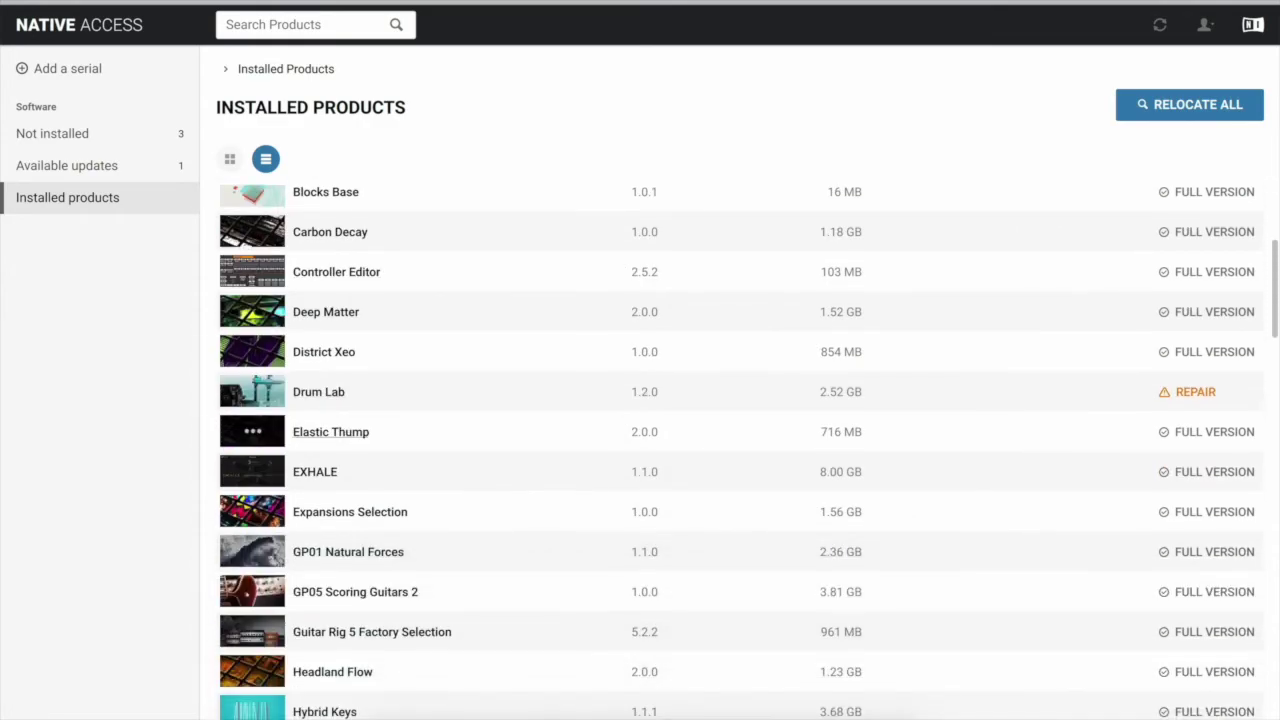
scroll(320, 440, down, 4)
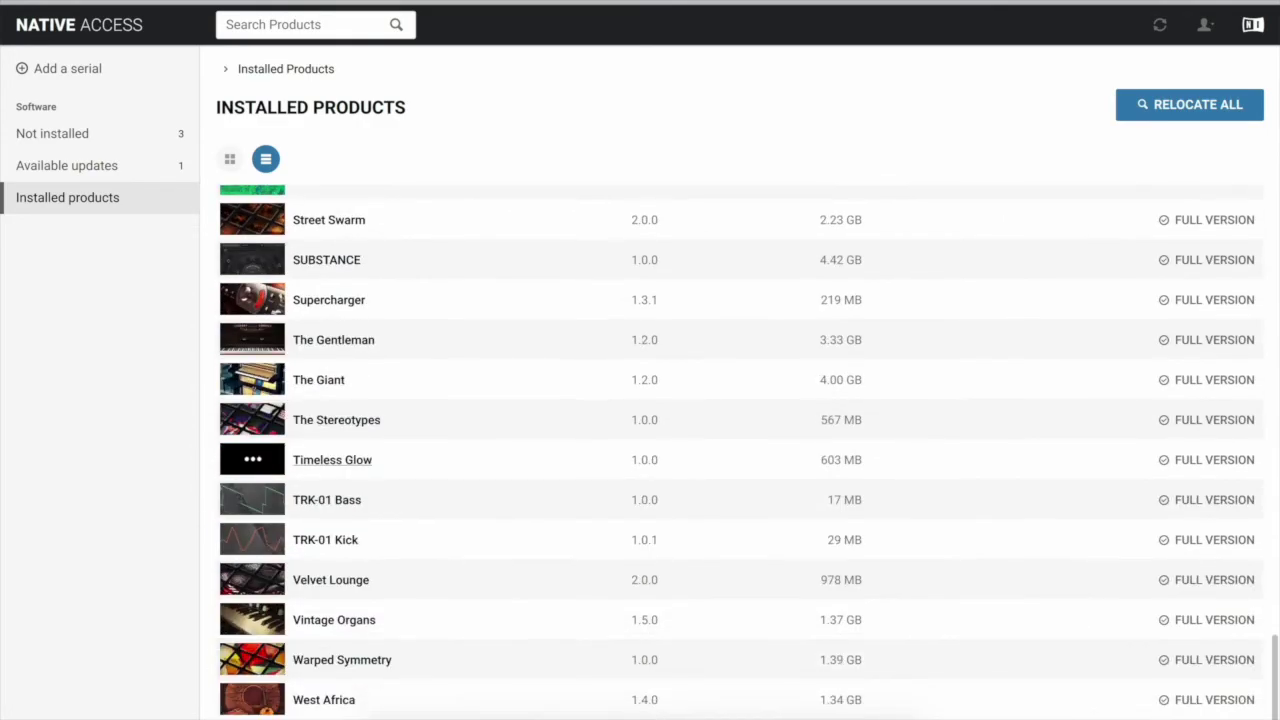
scroll(320, 450, up, 8)
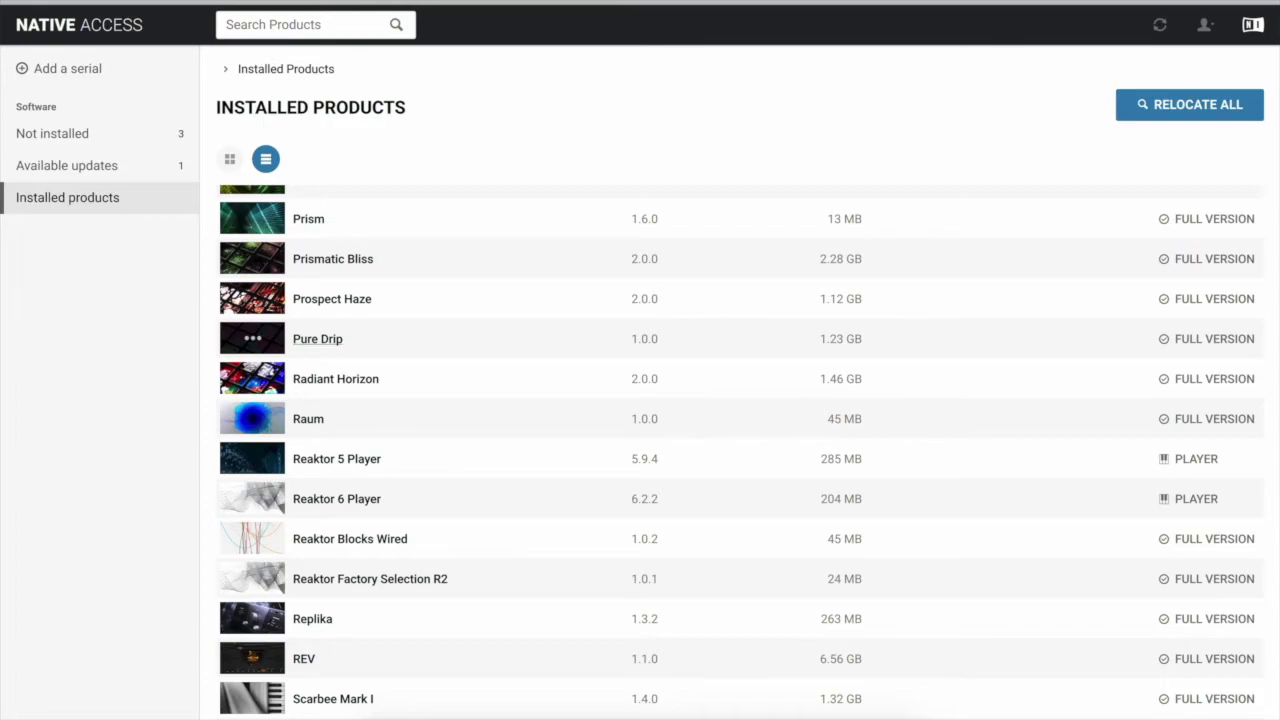
click(317, 339)
click(1080, 187)
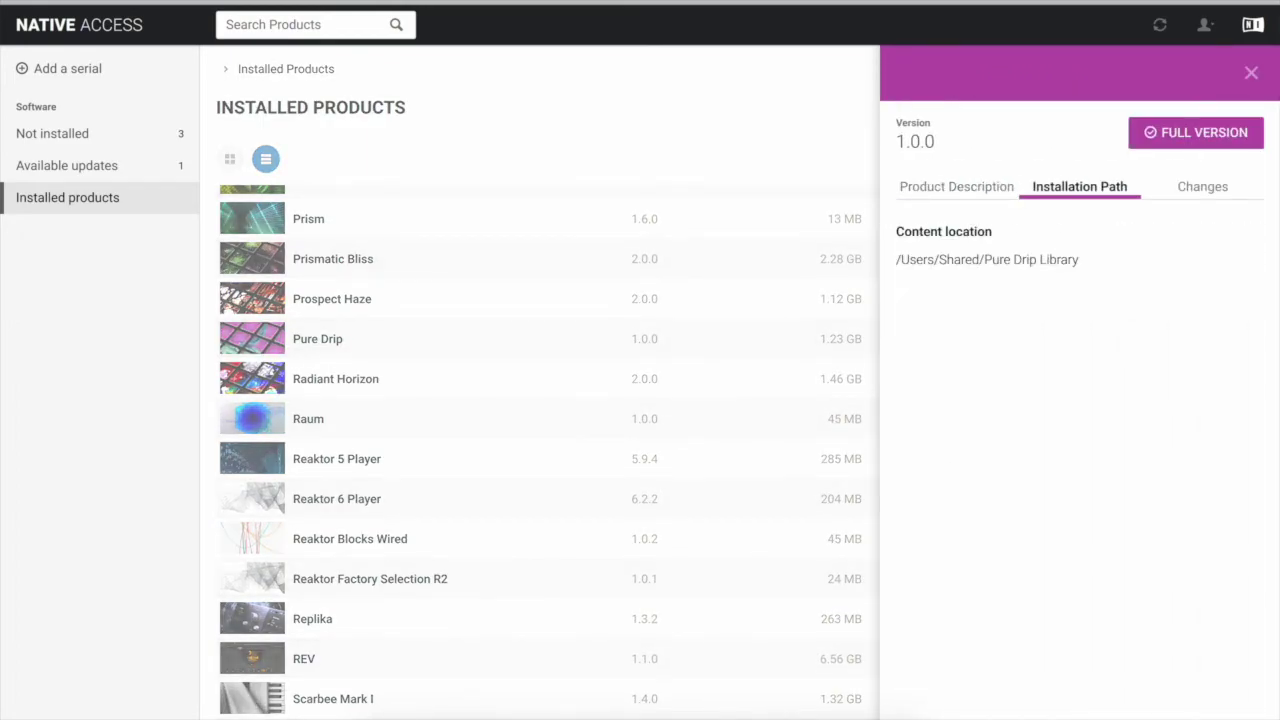
click(1251, 72)
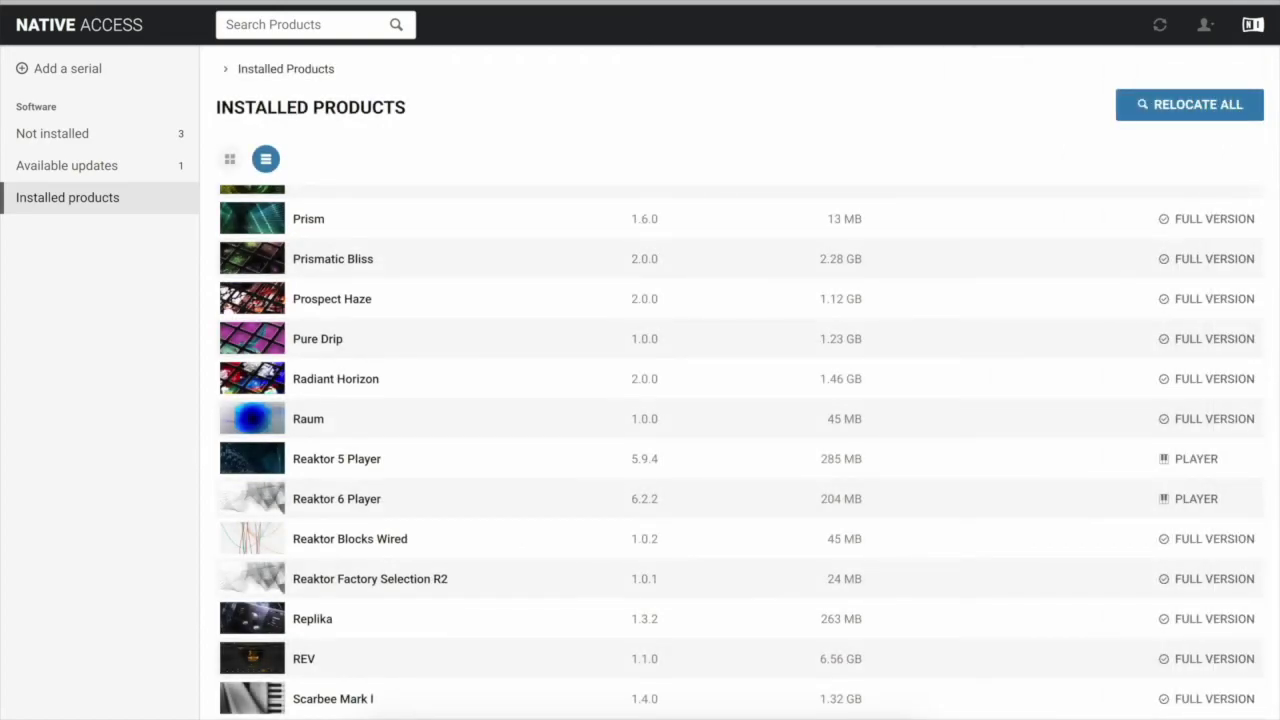
- Show the installed products as a grid, then check the installation path of Analog Dreams and close its details
scroll(740, 450, up, 15)
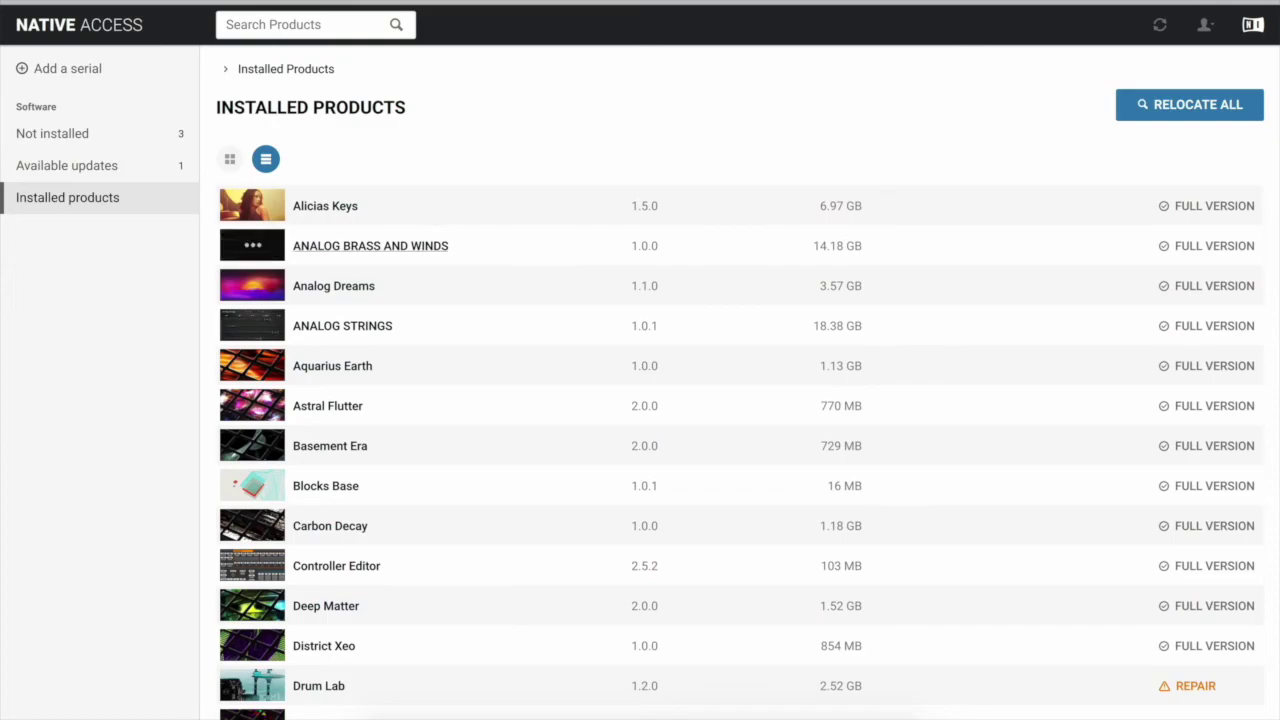
click(229, 158)
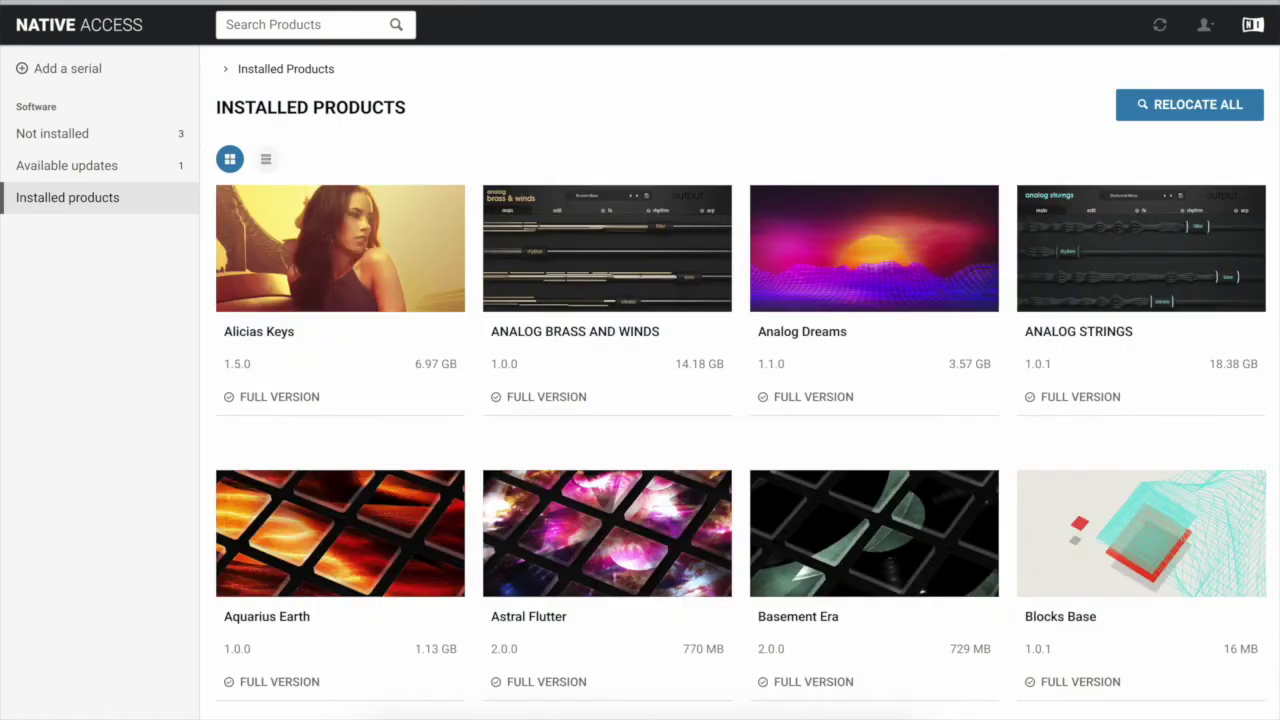
mouse_move(340, 248)
mouse_move(874, 248)
click(953, 296)
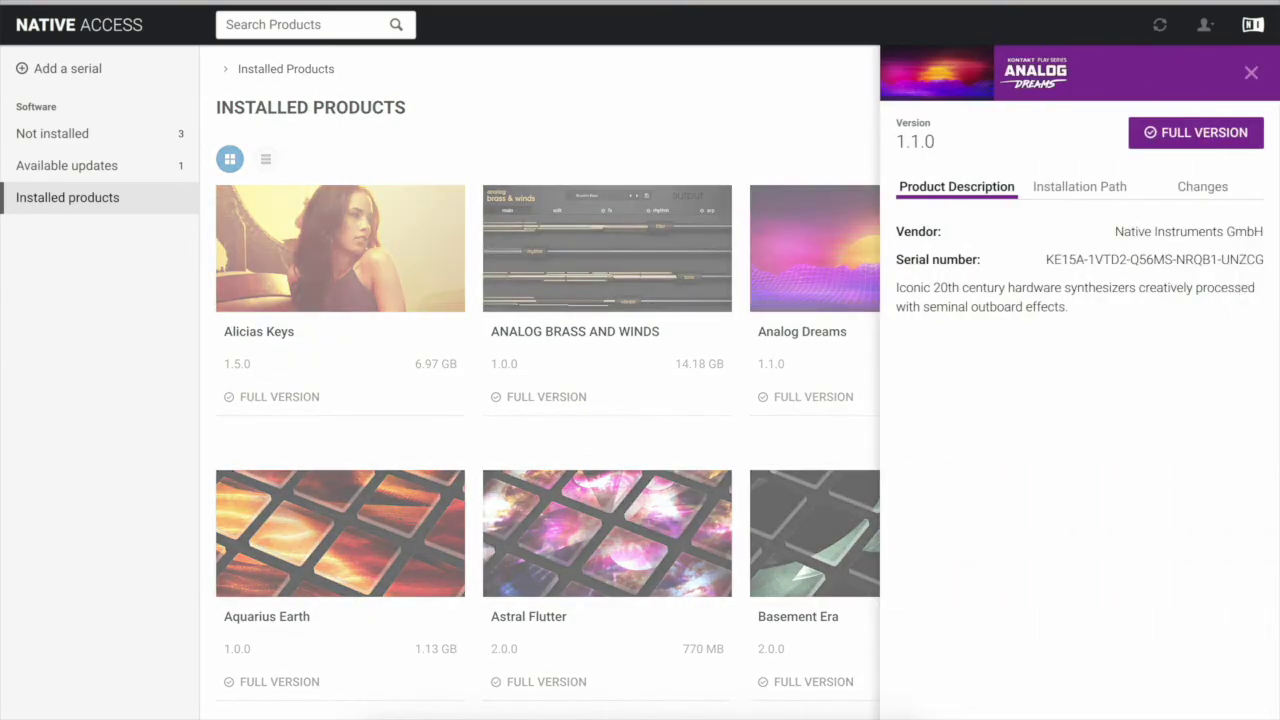
click(1080, 187)
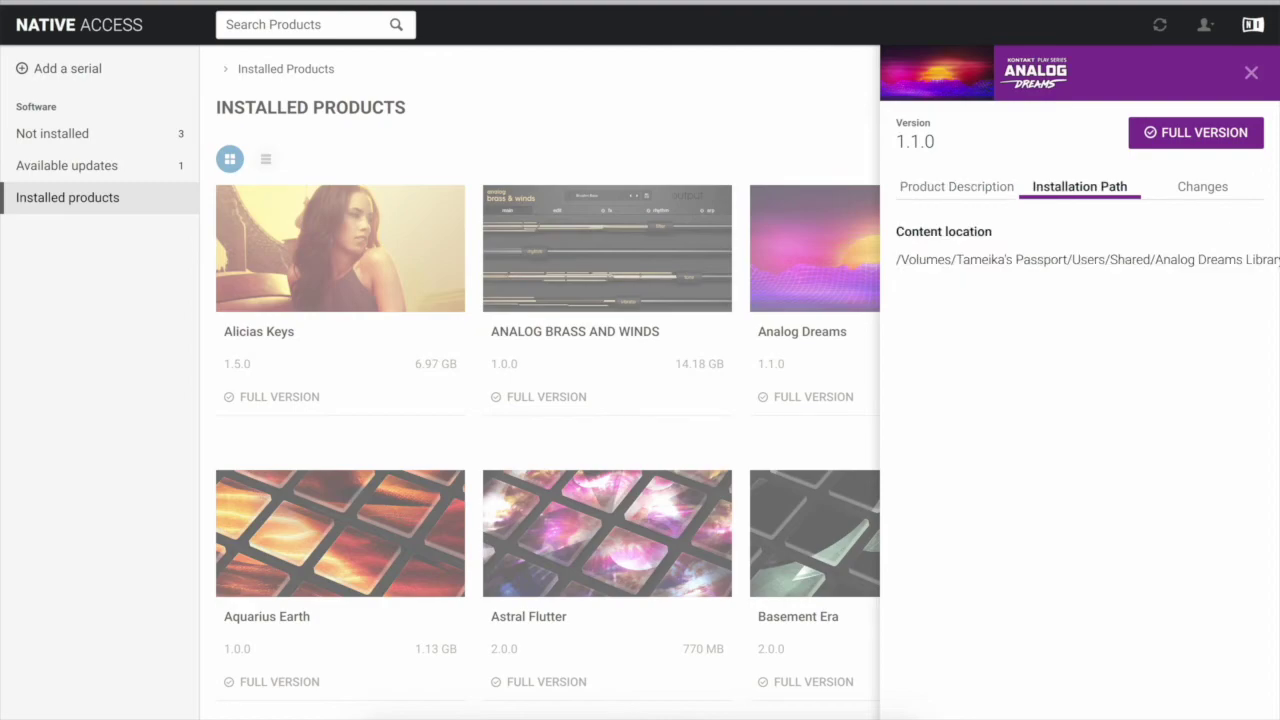
click(1251, 72)
- Look through the installed products grid, then list the products not installed to check the installation status of Chromatic Fire
mouse_move(874, 505)
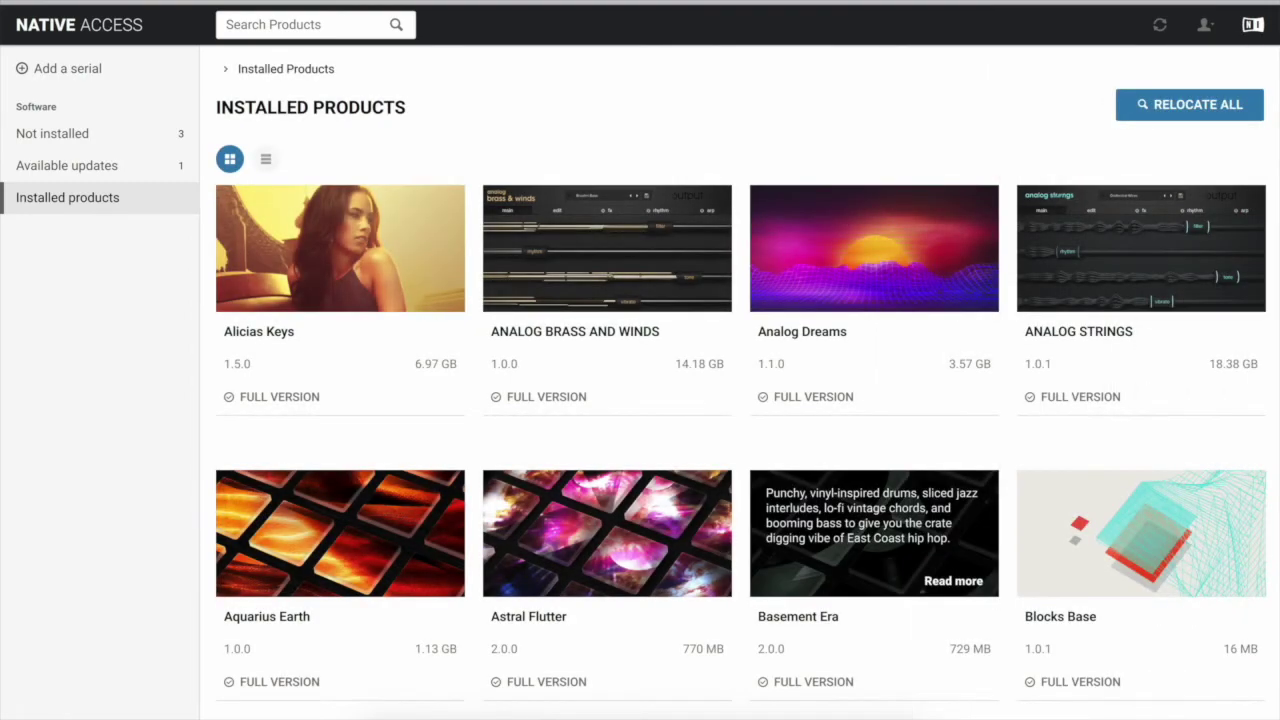
scroll(874, 505, down, 3)
scroll(874, 505, down, 3)
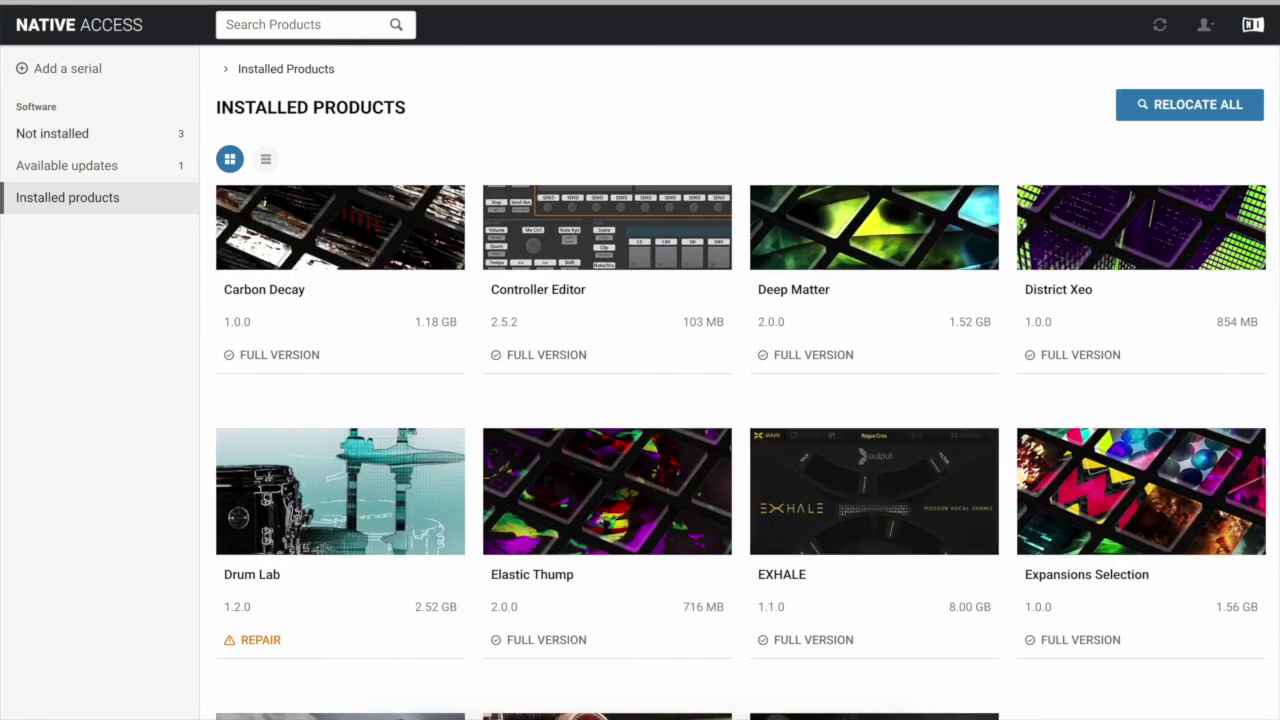
click(53, 134)
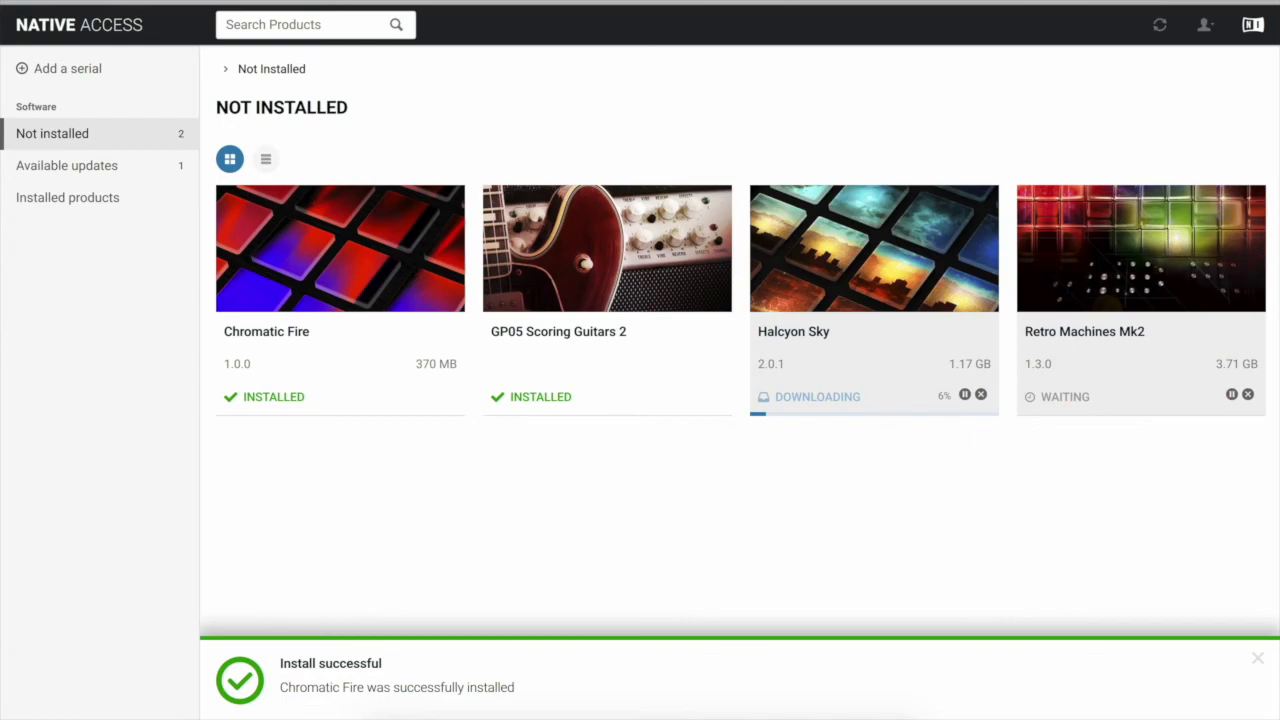
mouse_move(330, 258)
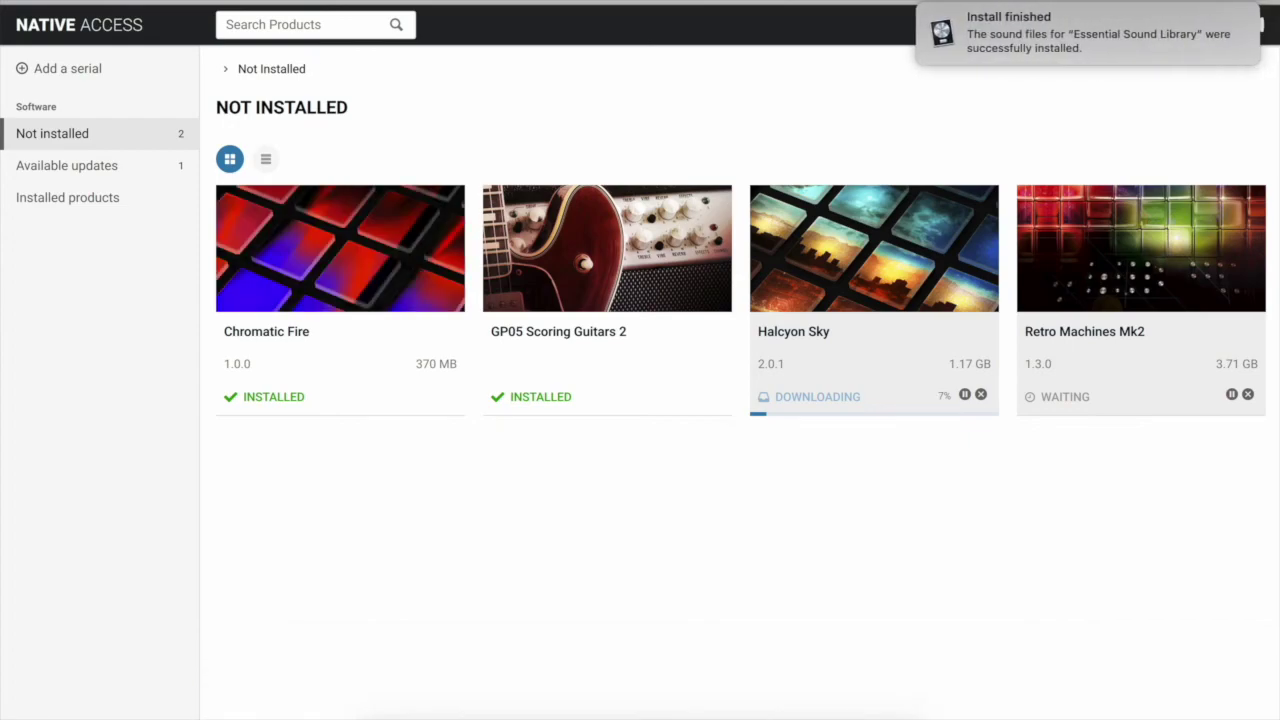
- Check the installation path of Chromatic Fire among the installed products and close its details
click(67, 198)
scroll(608, 345, up, 2)
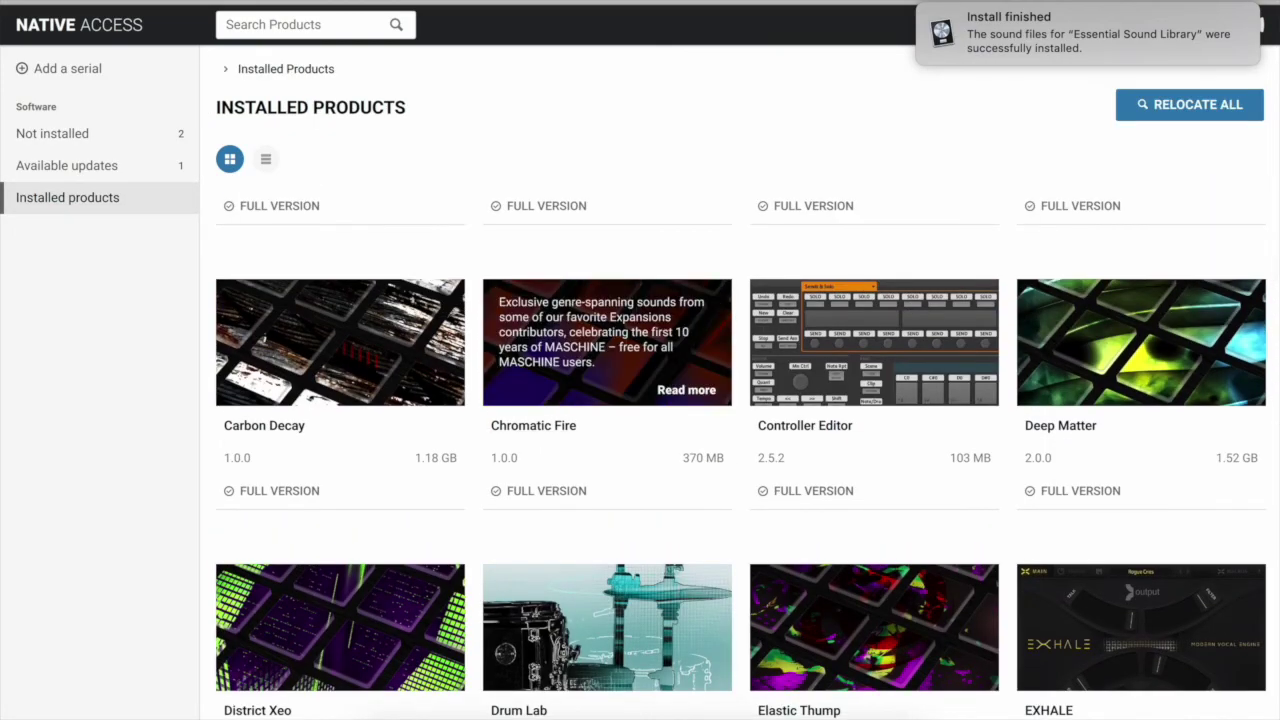
click(686, 390)
click(1080, 187)
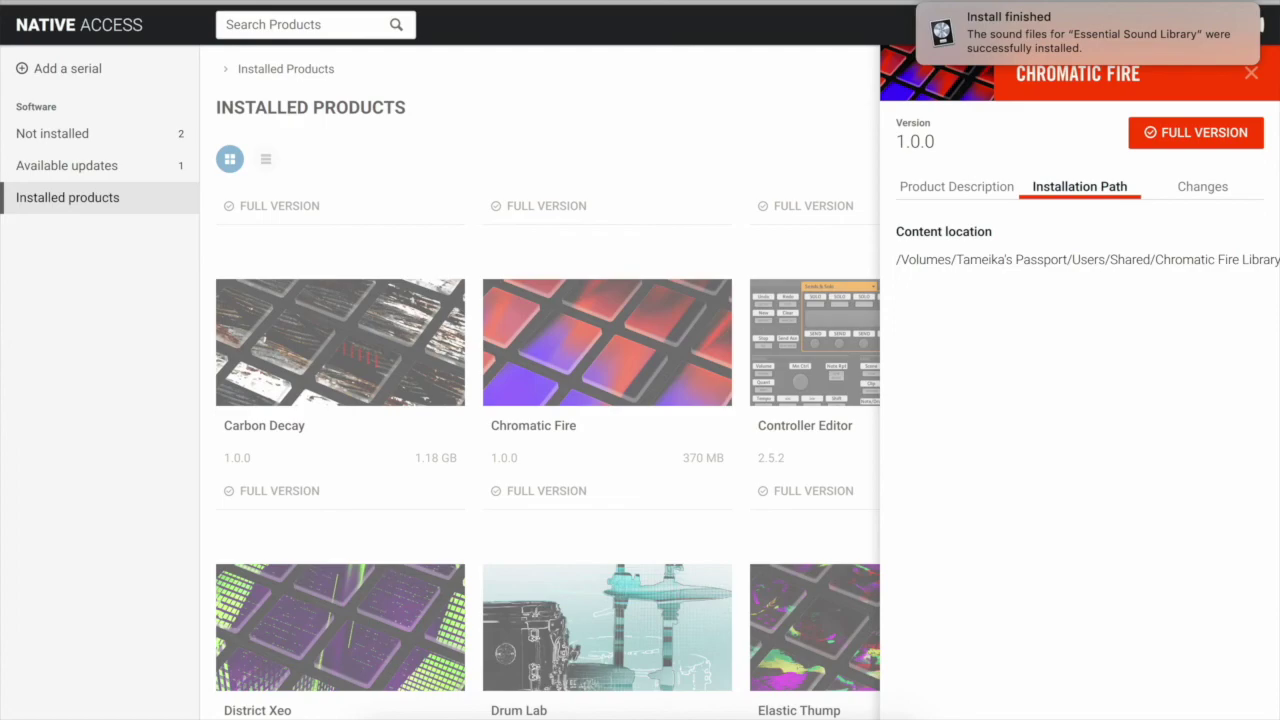
click(1251, 73)
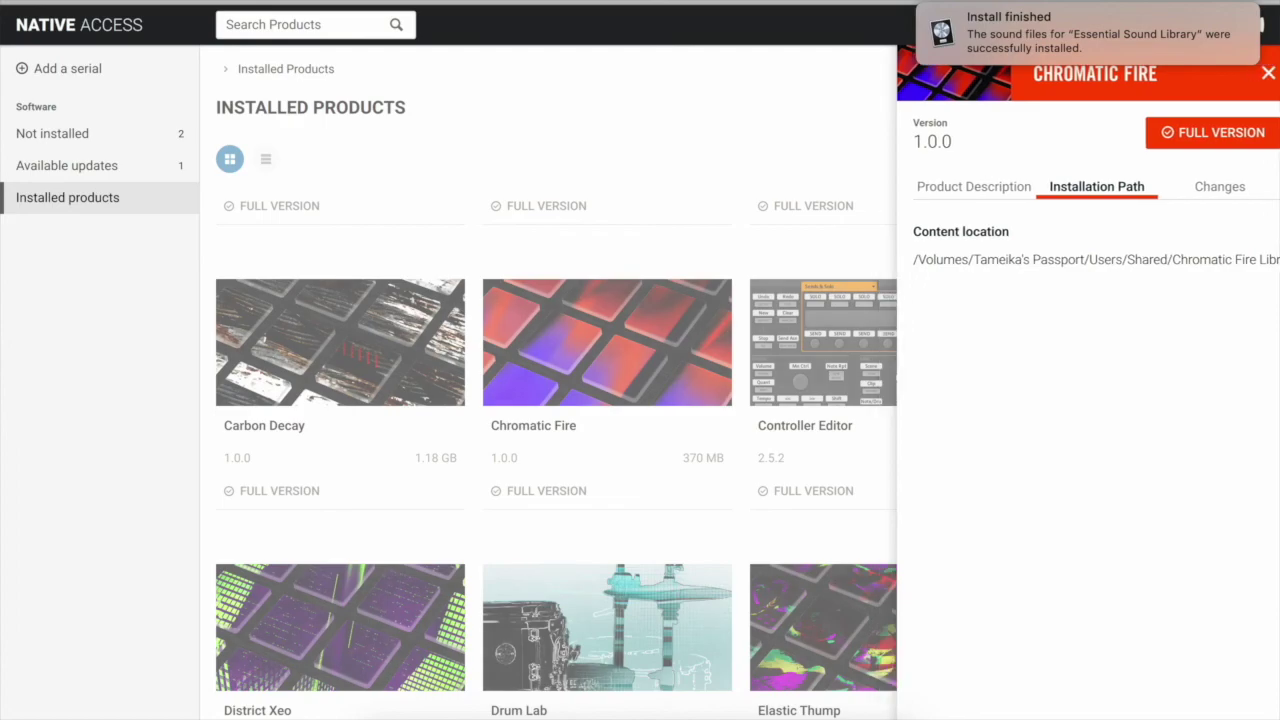
- Return to the products that are not installed to check the download progress of Halcyon Sky and Retro Machines Mk2
click(53, 134)
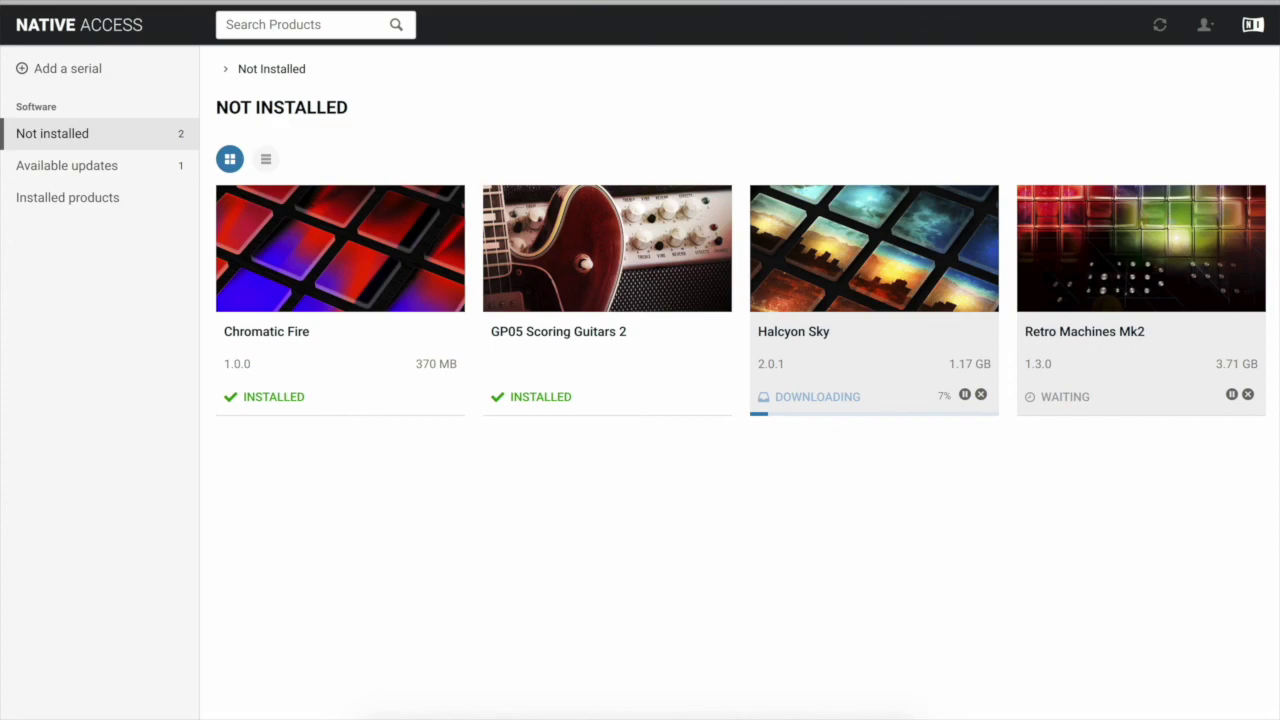
click(630, 2)
click(698, 34)
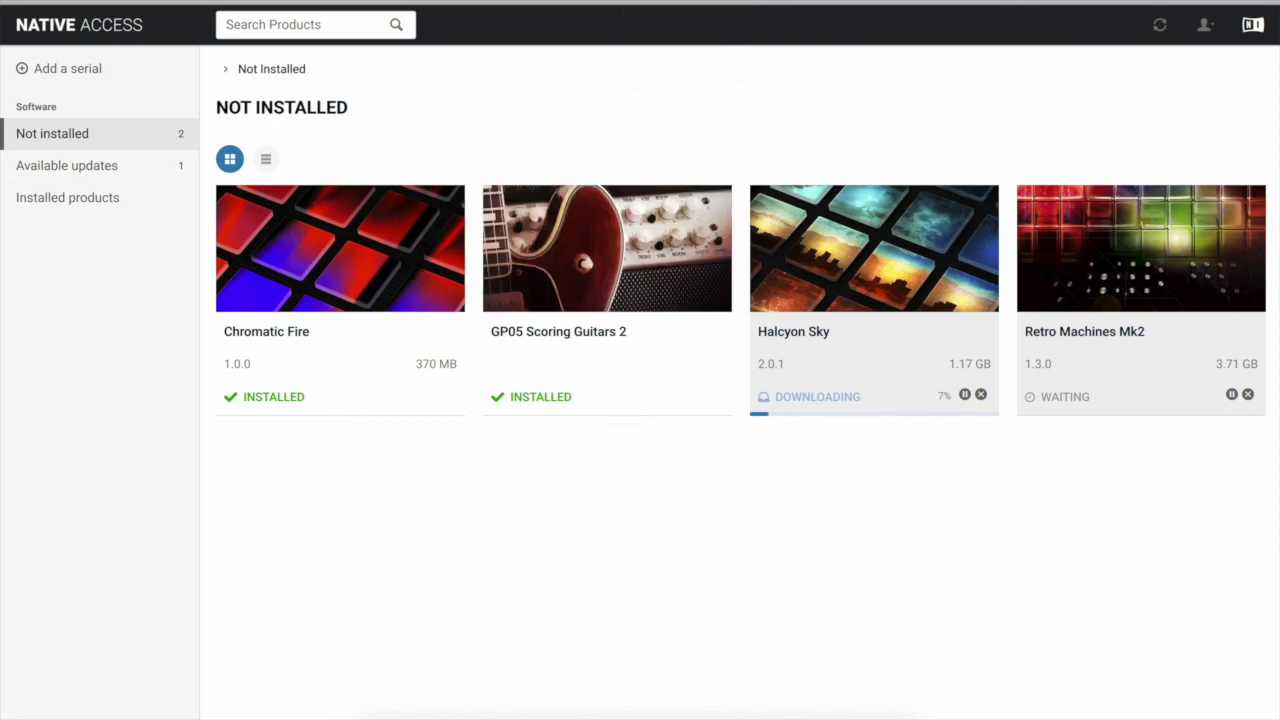